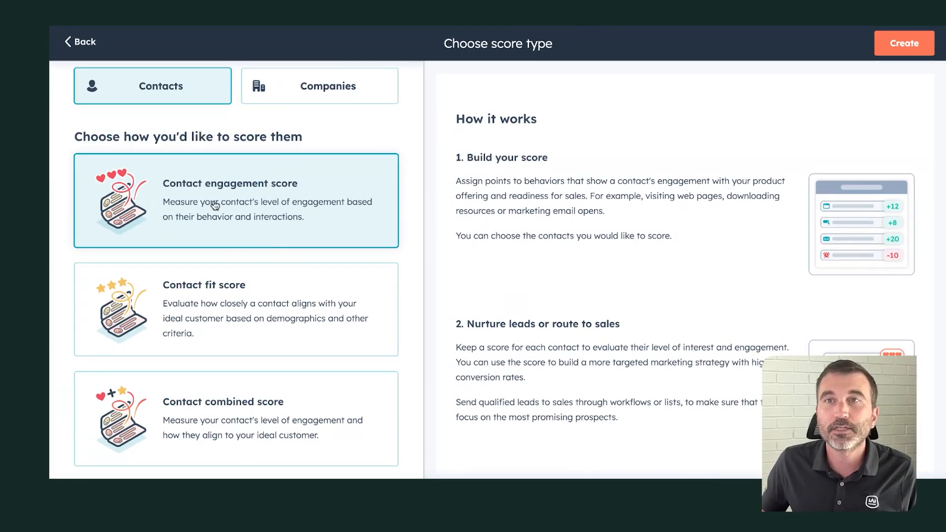
# Create a contact engagement score and add its first event group
pyautogui.click(909, 48)
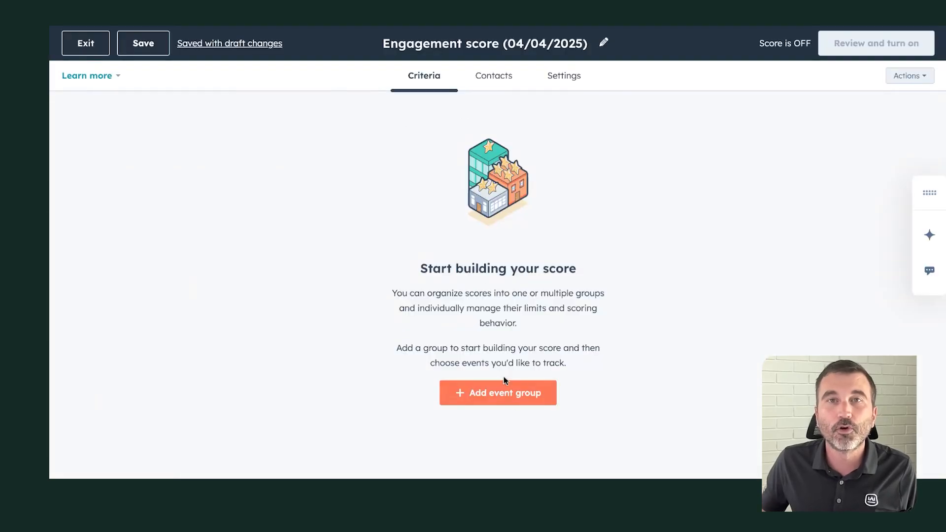
pyautogui.click(512, 394)
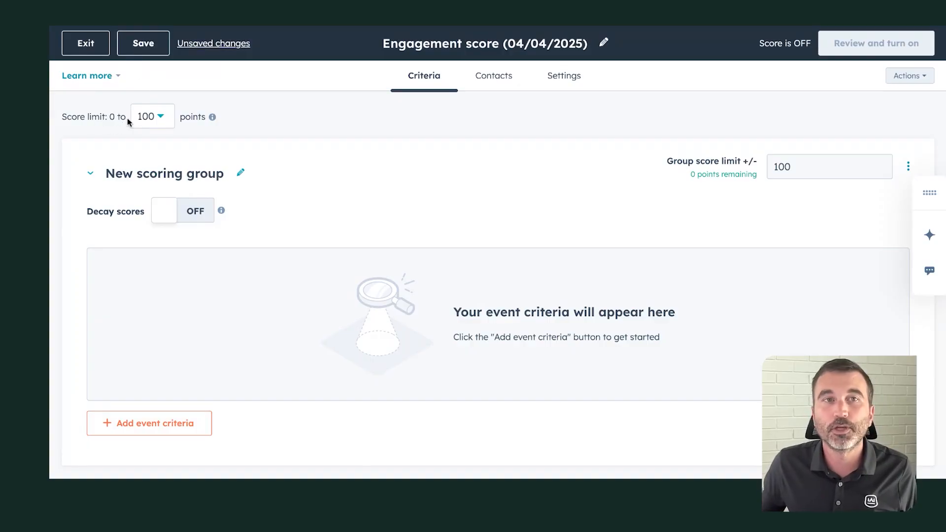
pyautogui.click(161, 119)
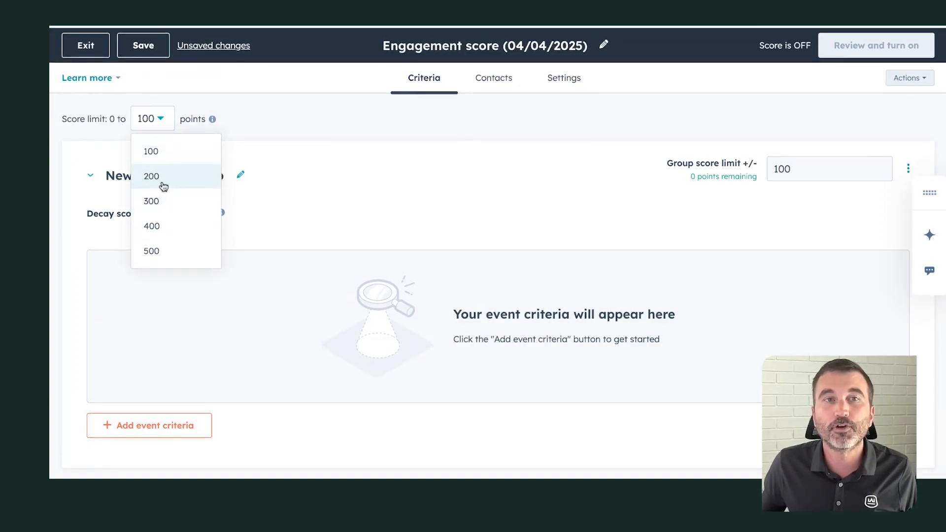
pyautogui.click(282, 129)
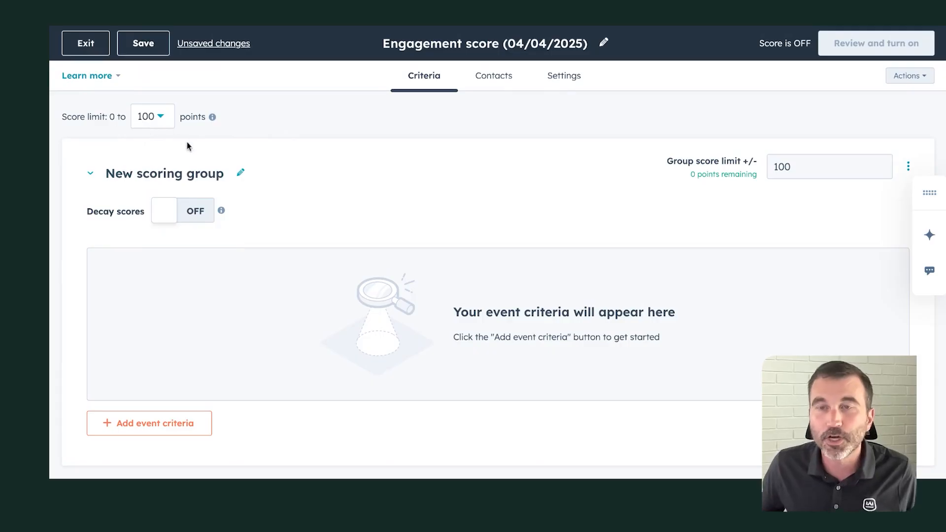
pyautogui.scroll(-1, 361, 150)
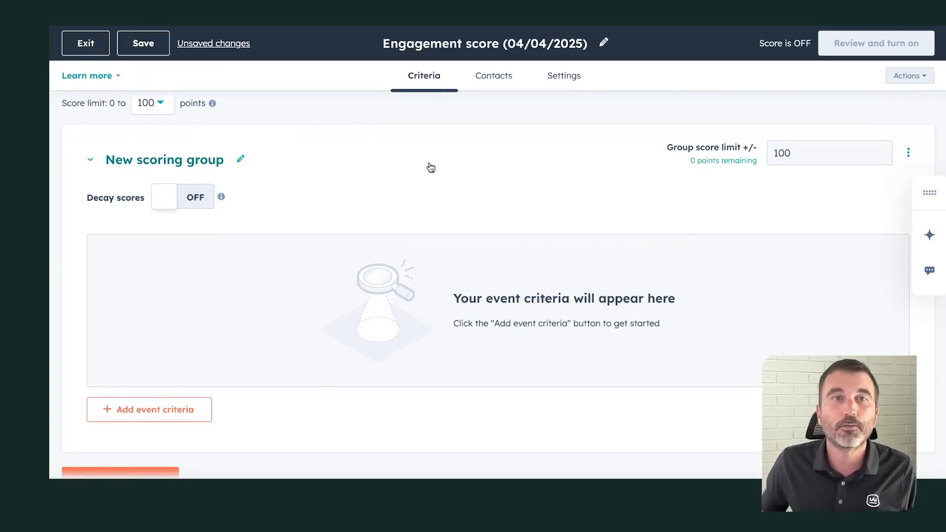
pyautogui.scroll(-1, 443, 168)
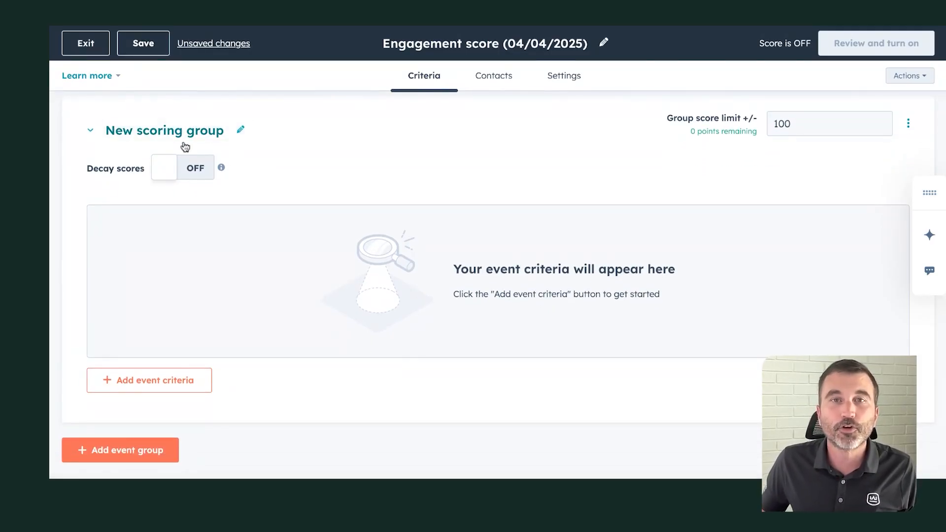
pyautogui.scroll(-1, 323, 177)
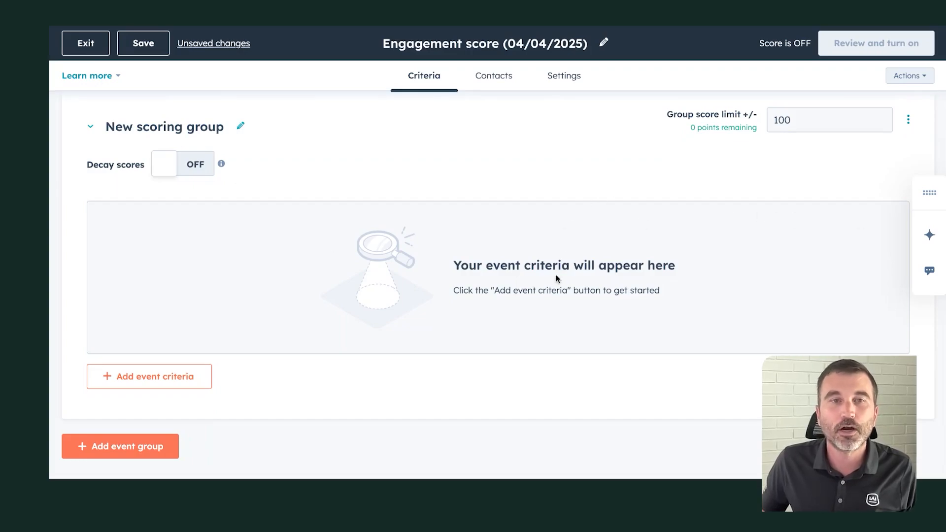
# Add Marketing Email as the event criteria of the new scoring group
pyautogui.click(159, 382)
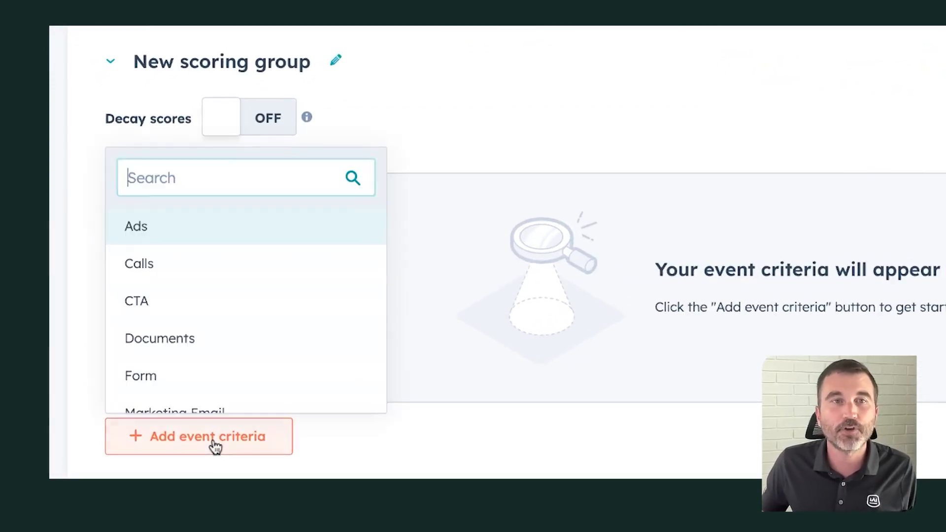
pyautogui.scroll(-8, 178, 307)
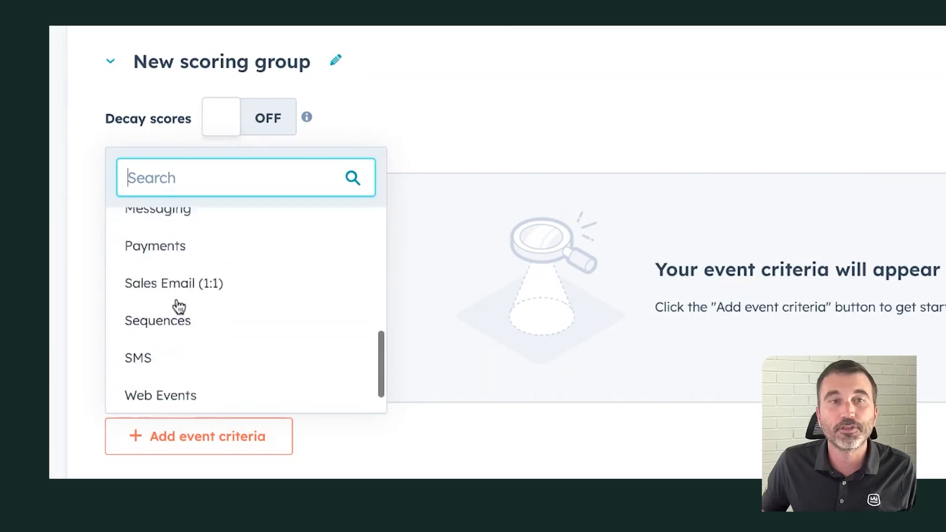
pyautogui.scroll(1, 178, 311)
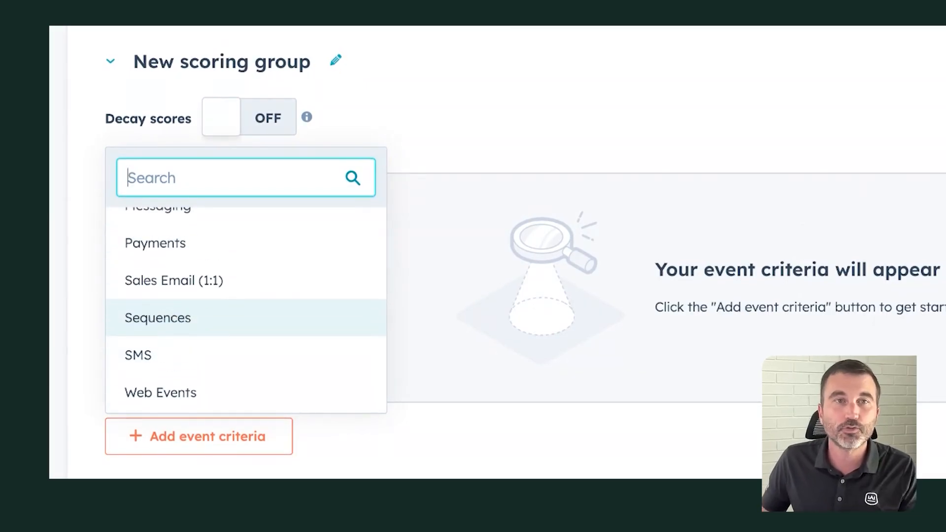
pyautogui.scroll(6, 179, 311)
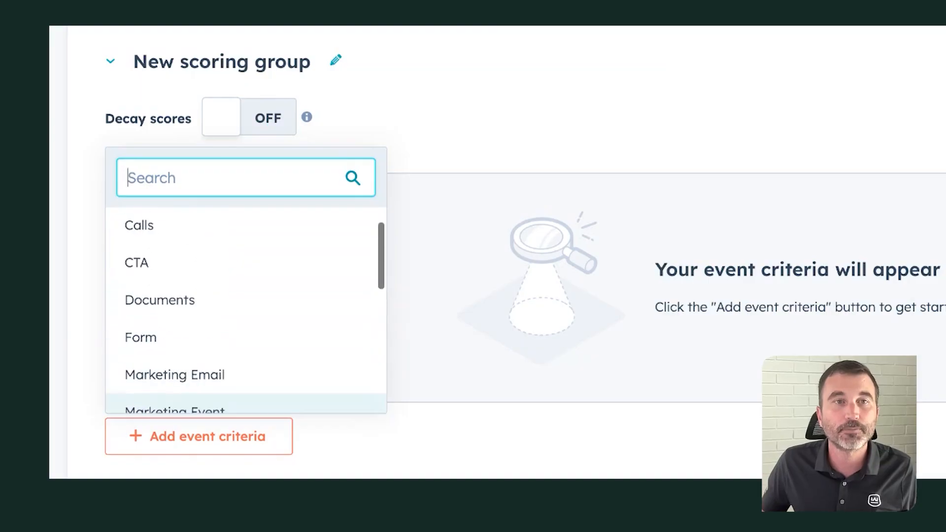
pyautogui.scroll(2, 179, 315)
pyautogui.scroll(-3, 179, 315)
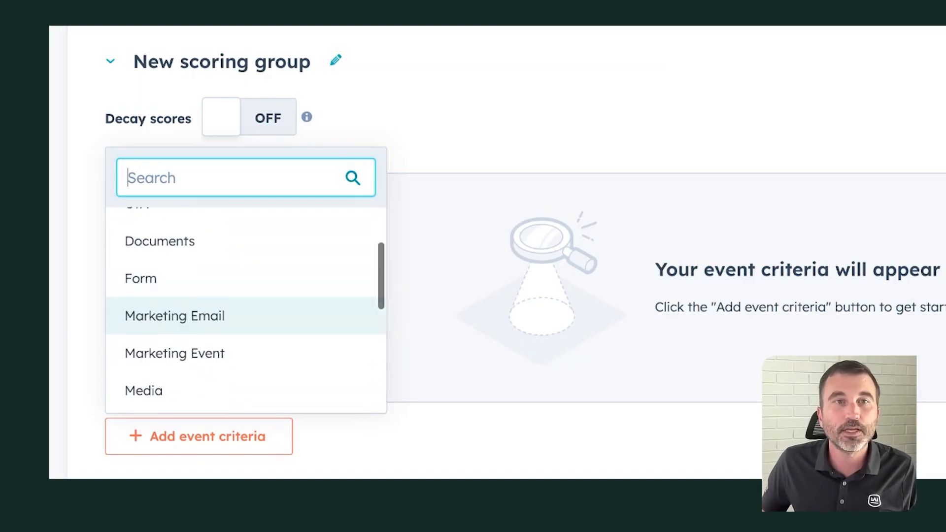
pyautogui.click(175, 316)
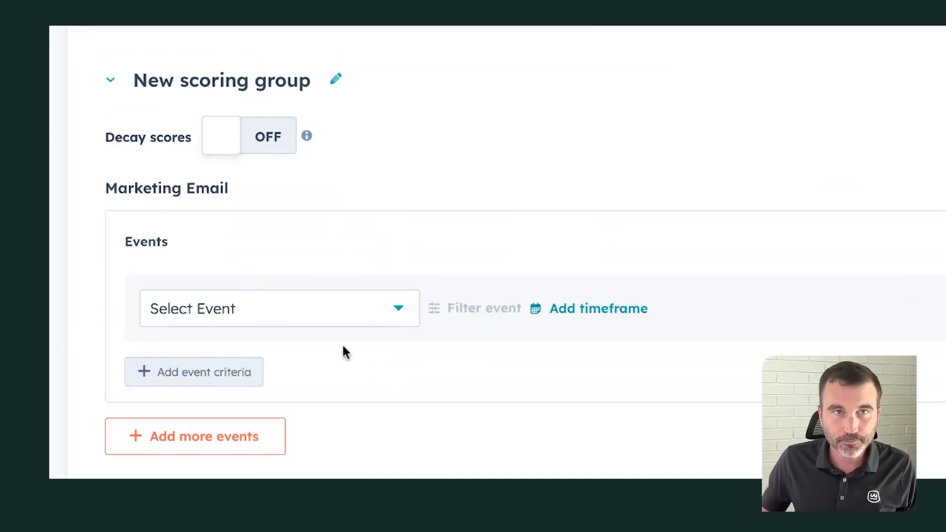
# Set the Marketing Email event to Clicked link in email
pyautogui.click(319, 316)
pyautogui.scroll(-1, 280, 446)
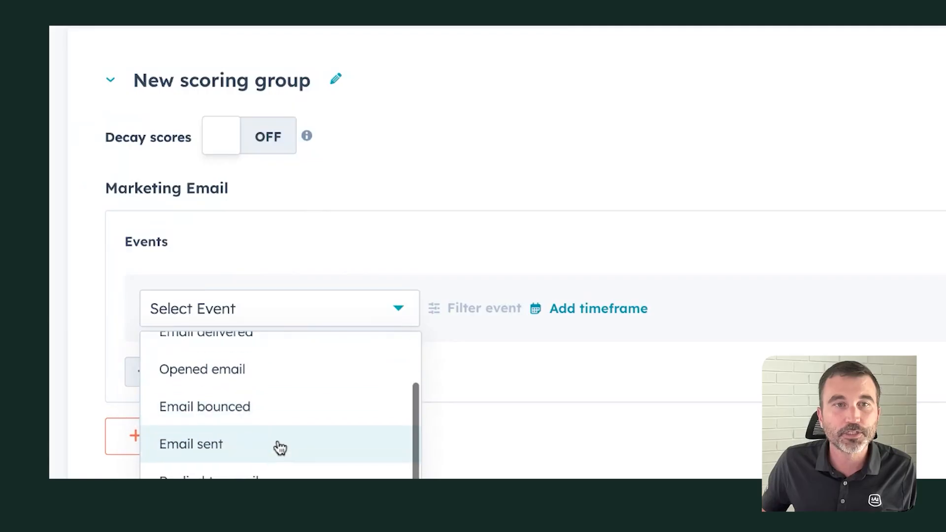
pyautogui.click(265, 517)
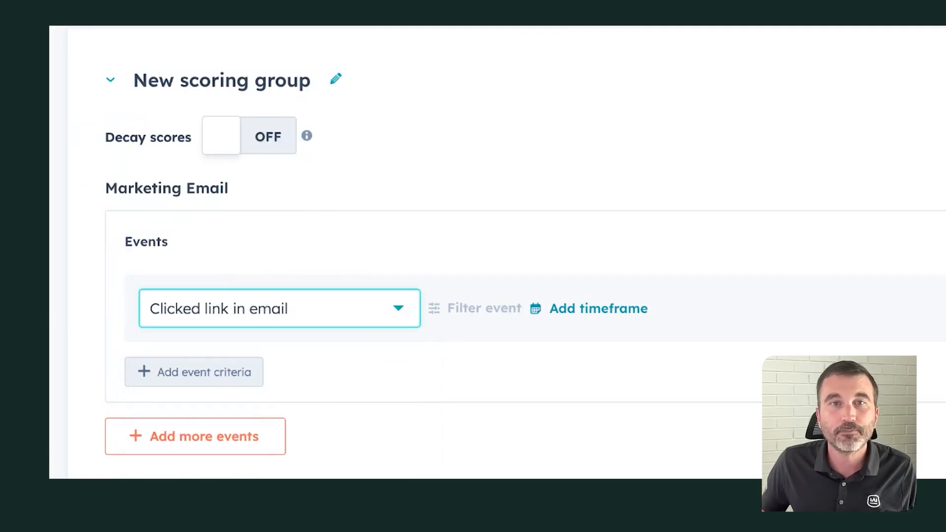
# Filter the clicked-link event by the Email name property with the operator "is any of"
pyautogui.click(485, 310)
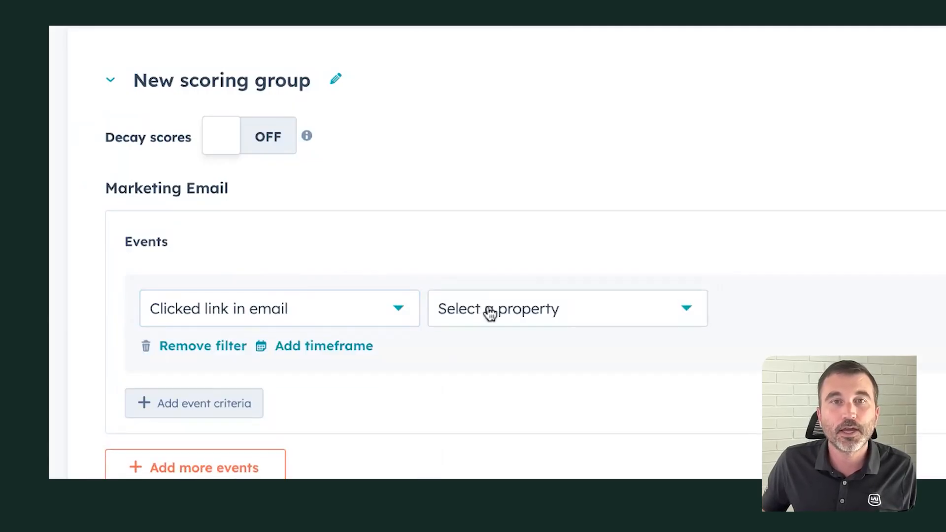
pyautogui.click(489, 311)
pyautogui.scroll(-1, 498, 253)
pyautogui.click(499, 227)
pyautogui.scroll(-2, 369, 241)
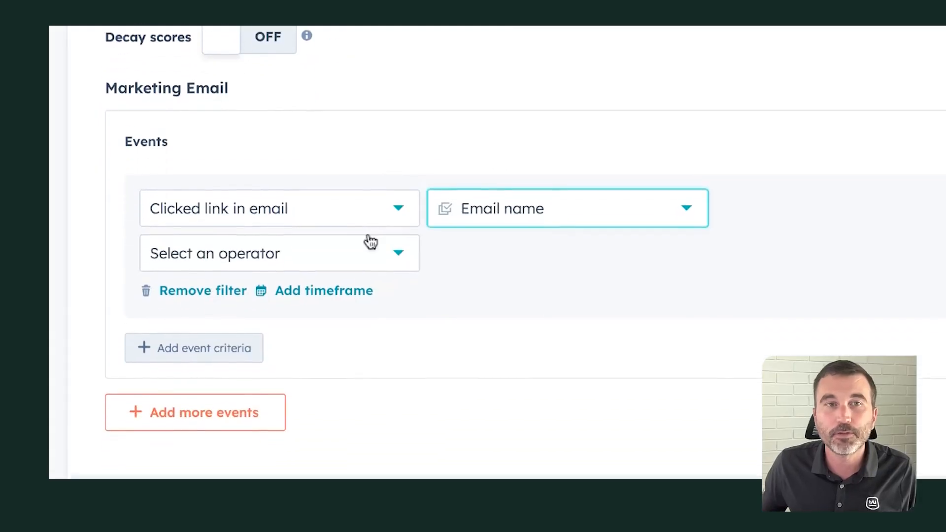
pyautogui.click(313, 260)
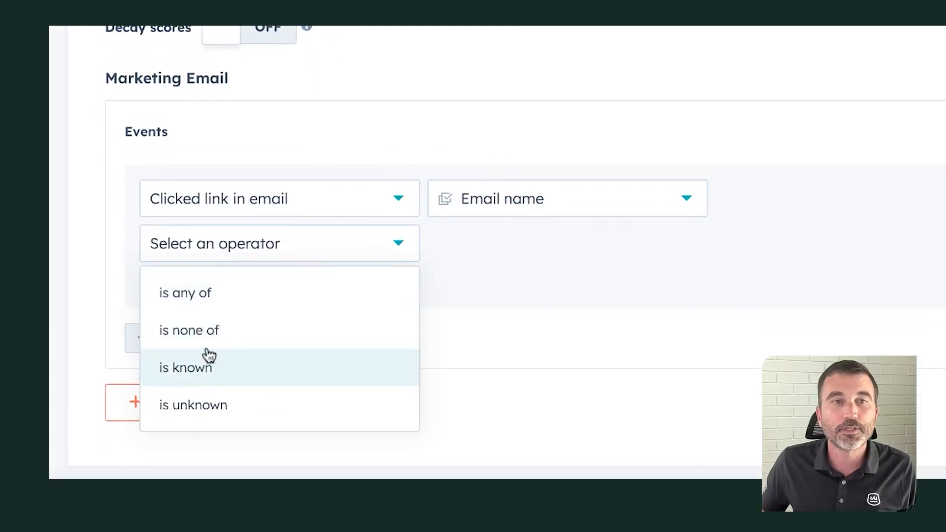
pyautogui.click(207, 308)
# Include the HubSpot first-email sample and the monthly, instant and daily "Biglytics Blog" notification emails in the Email name filter
pyautogui.click(502, 253)
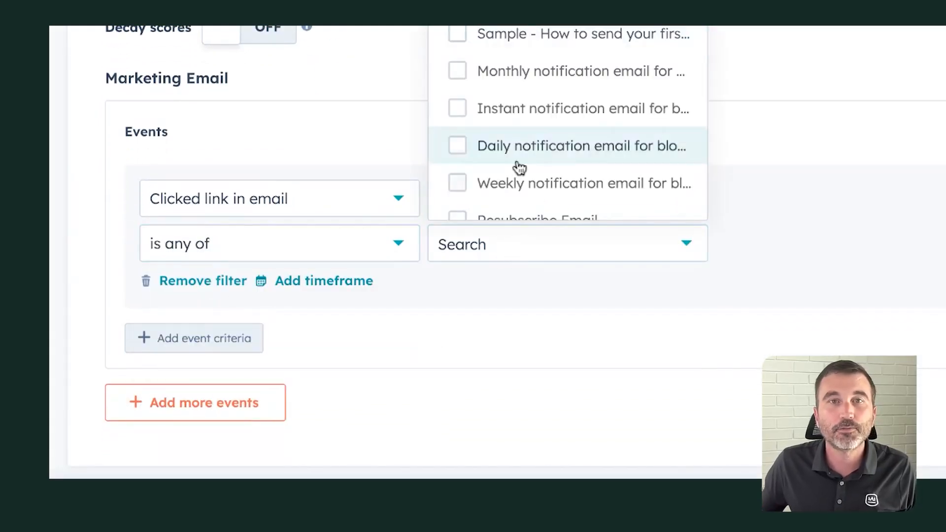
pyautogui.click(457, 35)
pyautogui.click(459, 71)
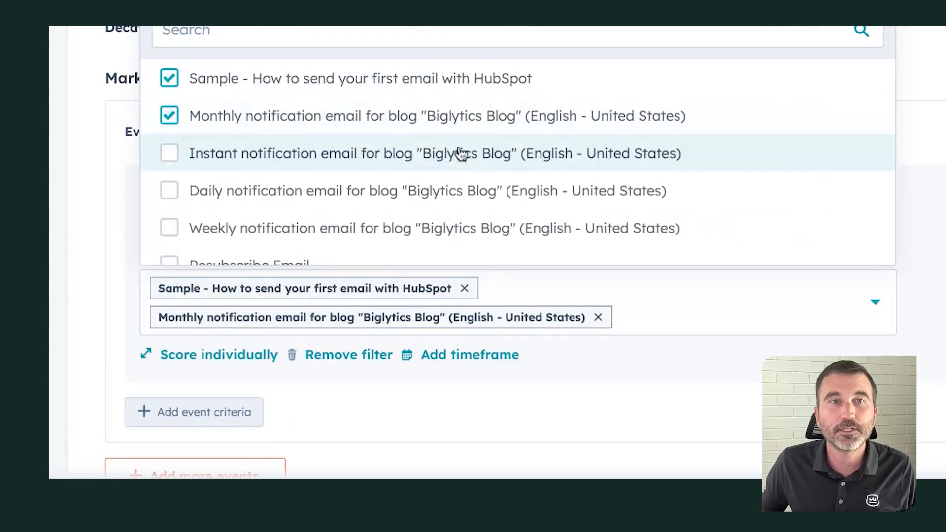
pyautogui.click(311, 144)
pyautogui.click(313, 195)
pyautogui.press('Escape')
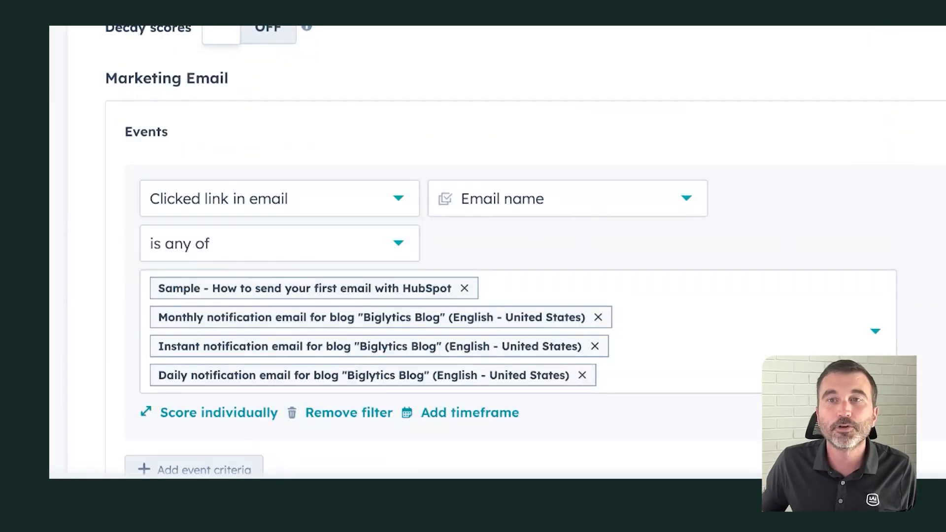
# Set the email click event to add 5 points
pyautogui.doubleClick(743, 265)
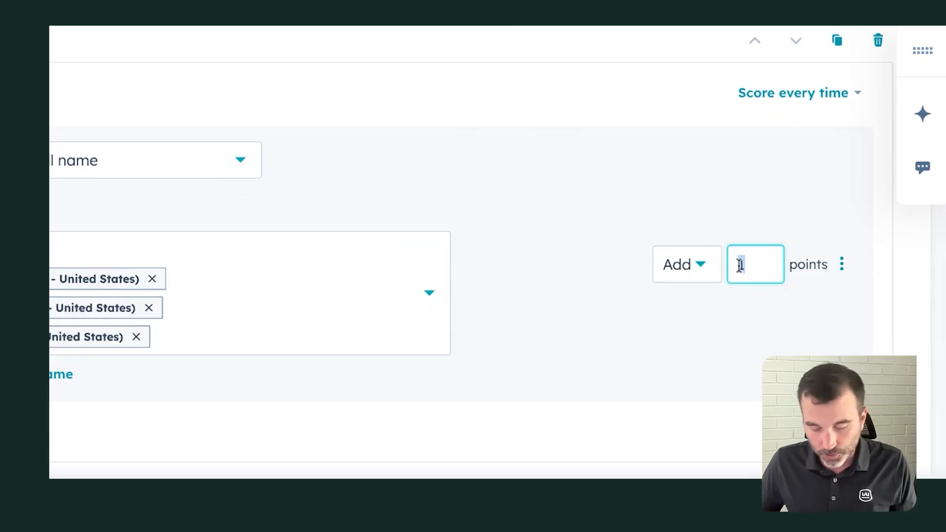
pyautogui.write('5')
pyautogui.click(604, 216)
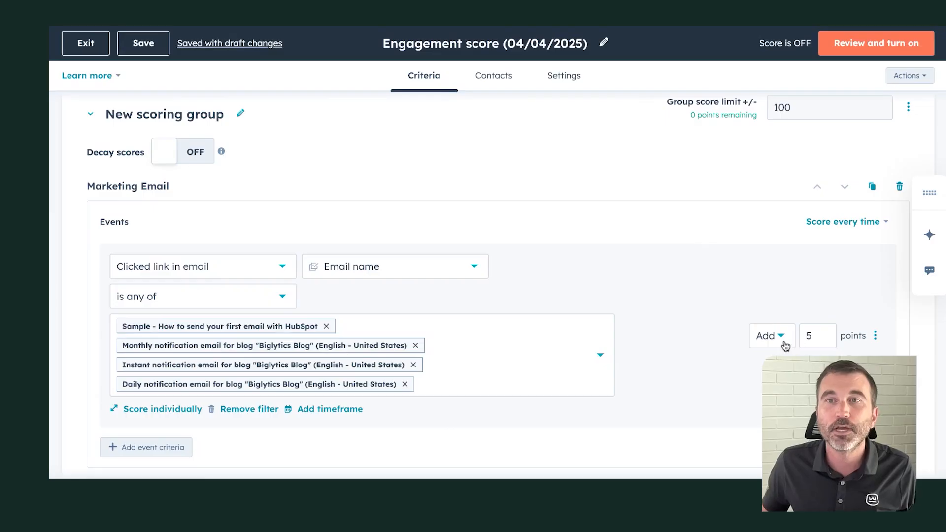
pyautogui.click(839, 223)
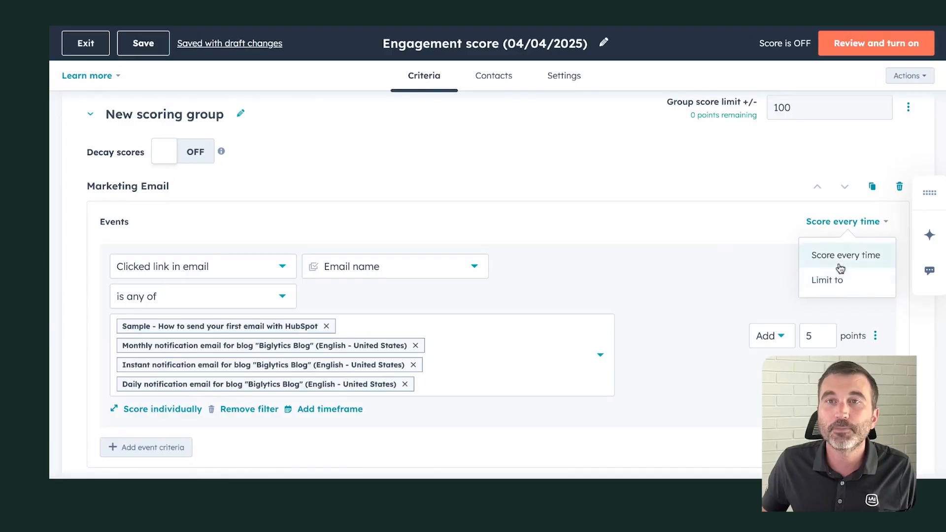
pyautogui.click(757, 230)
# Set the scoring group's score limit to 20
pyautogui.scroll(1, 739, 213)
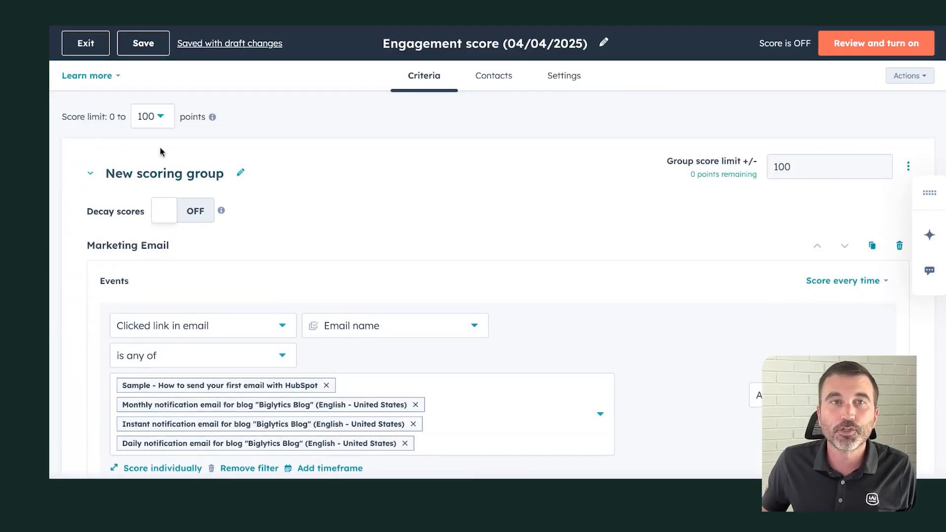
pyautogui.click(787, 167)
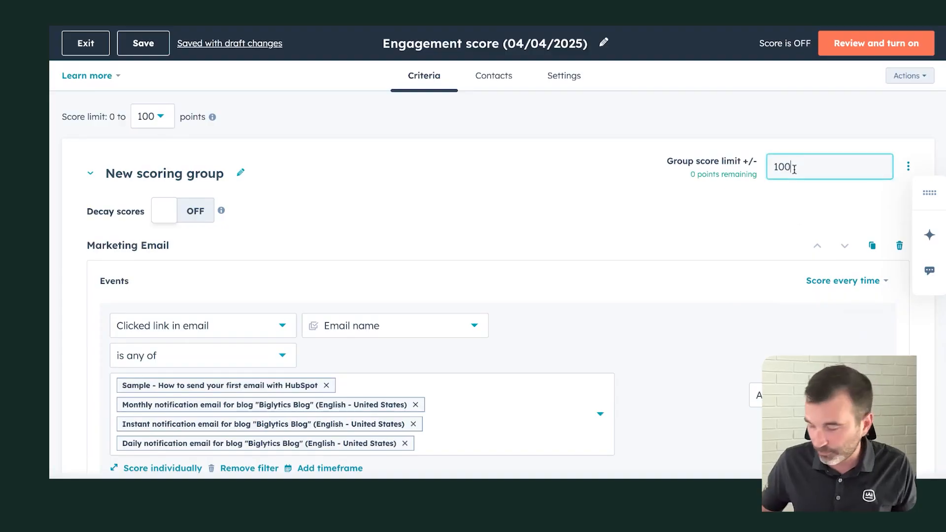
pyautogui.doubleClick(787, 167)
pyautogui.write('20')
pyautogui.click(712, 208)
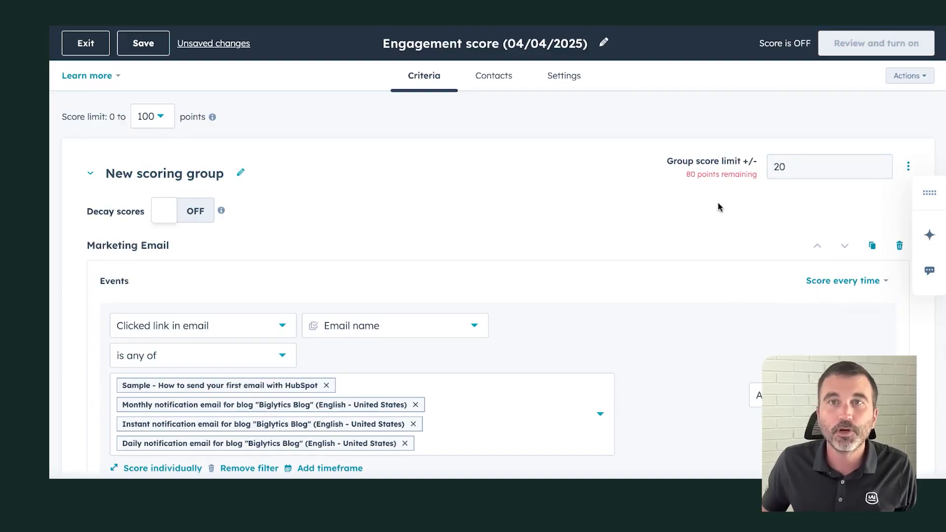
# Rename the scoring group as Email Clicks
pyautogui.scroll(-1, 482, 350)
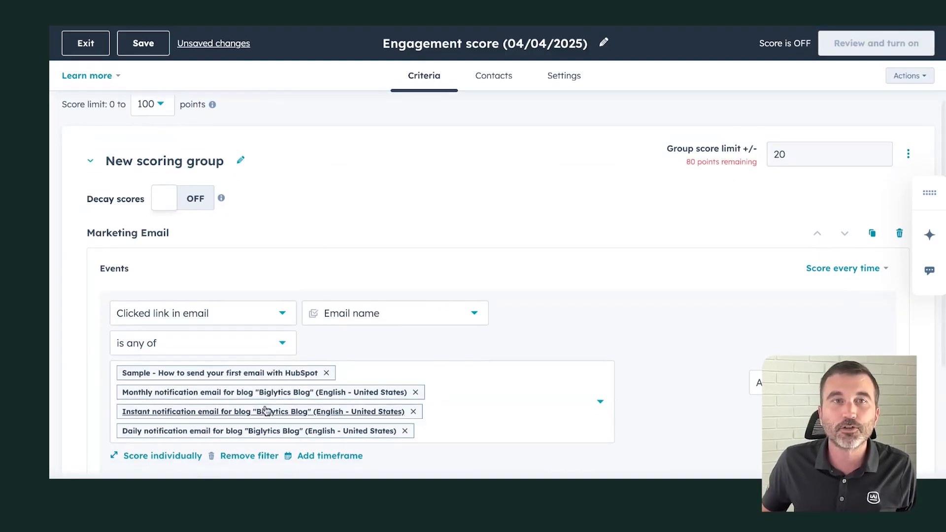
pyautogui.doubleClick(160, 160)
pyautogui.hotkey('ctrl', 'a')
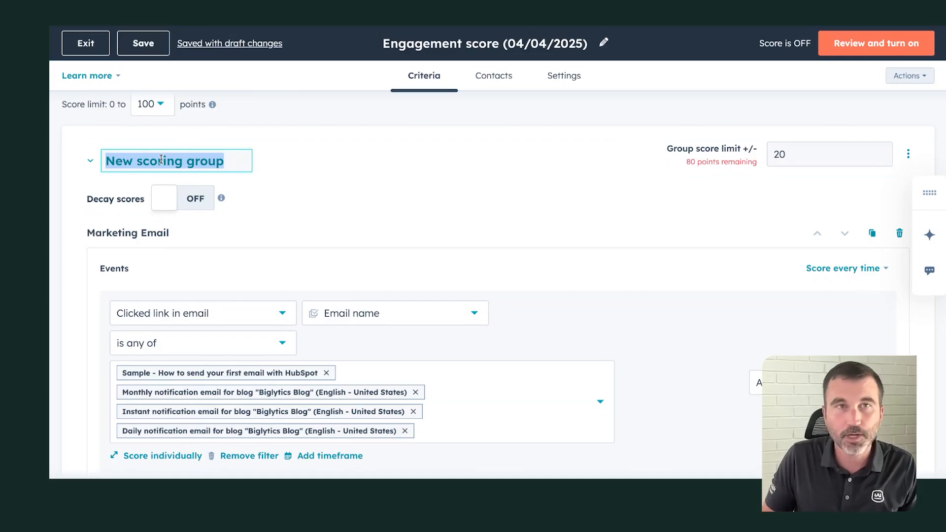
pyautogui.write('Email Clicks')
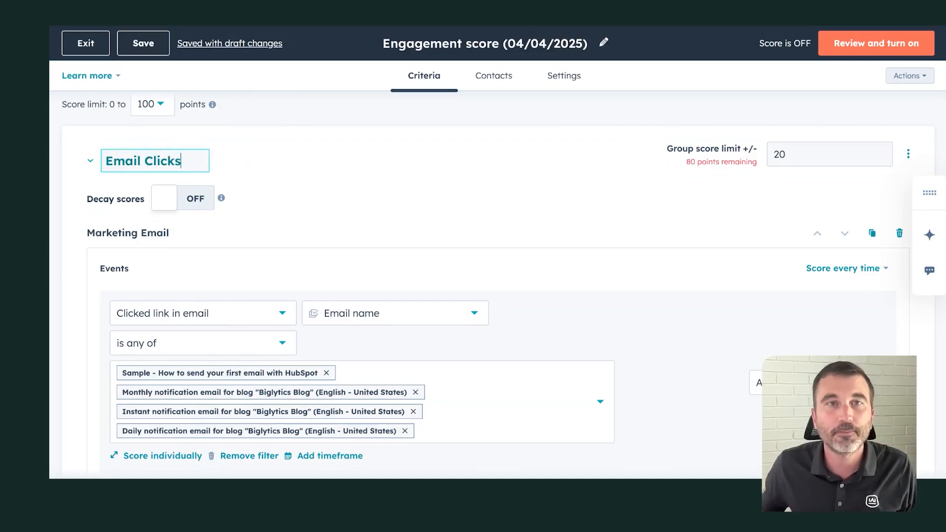
pyautogui.click(356, 144)
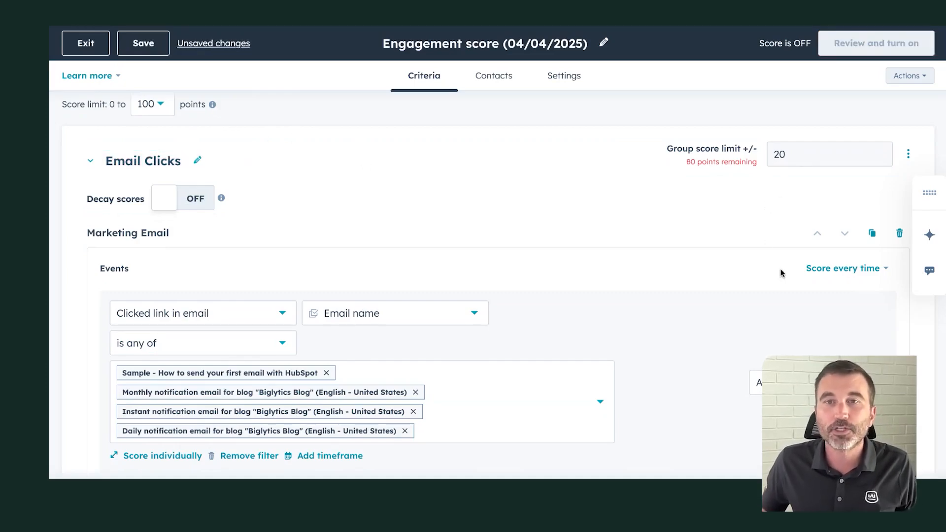
pyautogui.scroll(-2, 688, 283)
pyautogui.scroll(2, 670, 307)
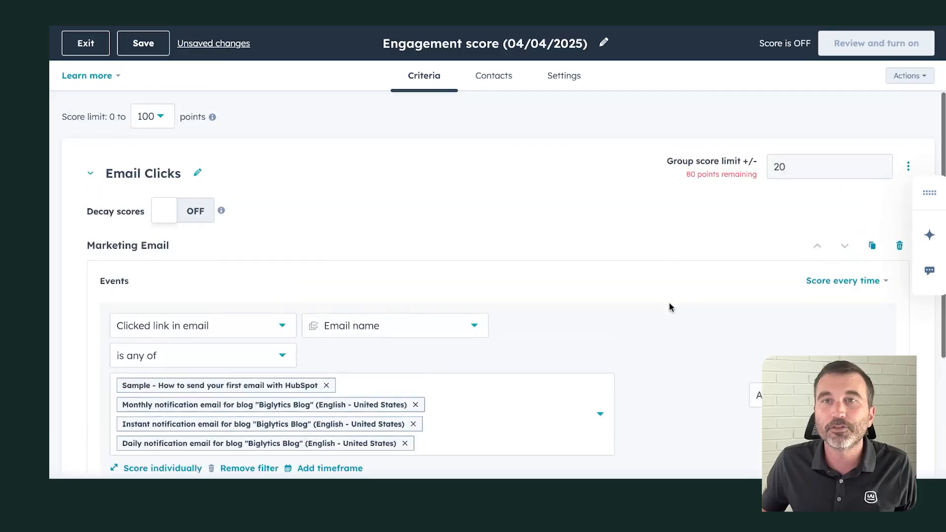
pyautogui.scroll(-2, 348, 385)
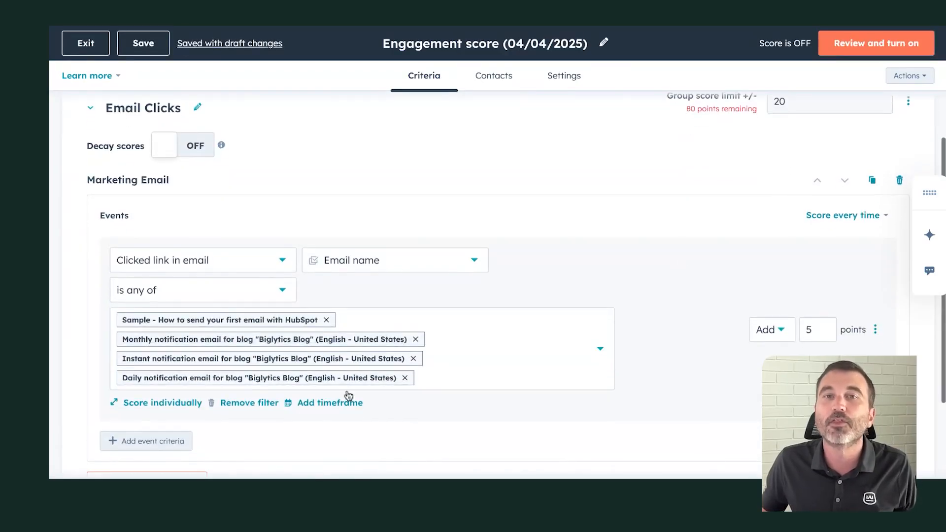
pyautogui.scroll(2, 627, 276)
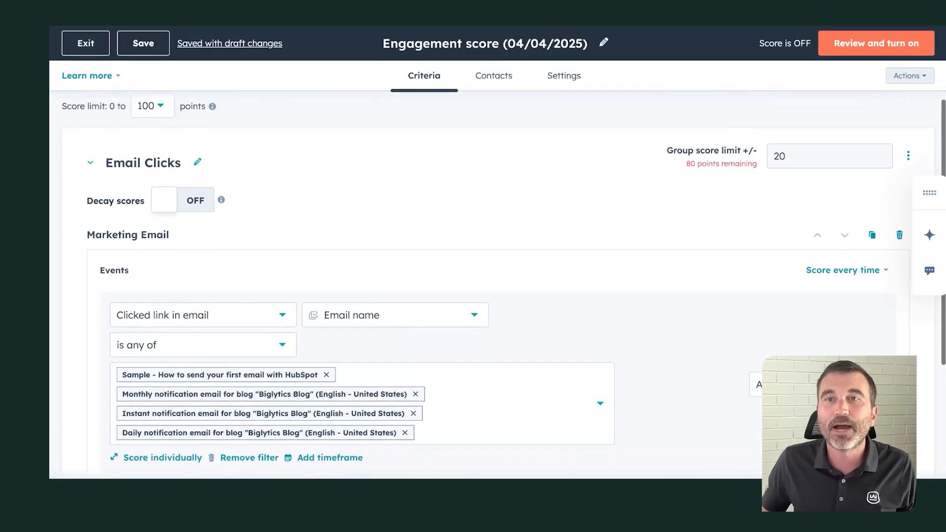
pyautogui.scroll(-3, 450, 217)
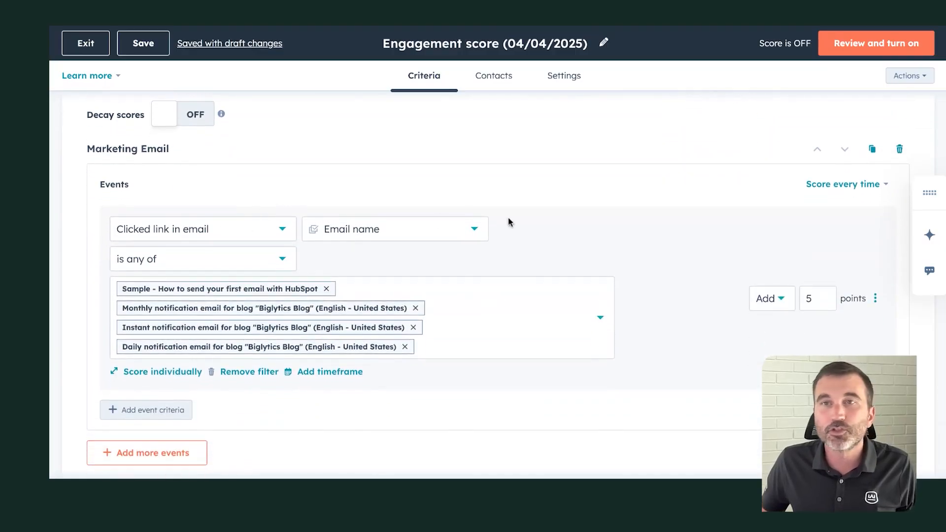
# Turn on score decay for the Email Clicks group and look through the available reduction percentages and time intervals
pyautogui.scroll(1, 521, 217)
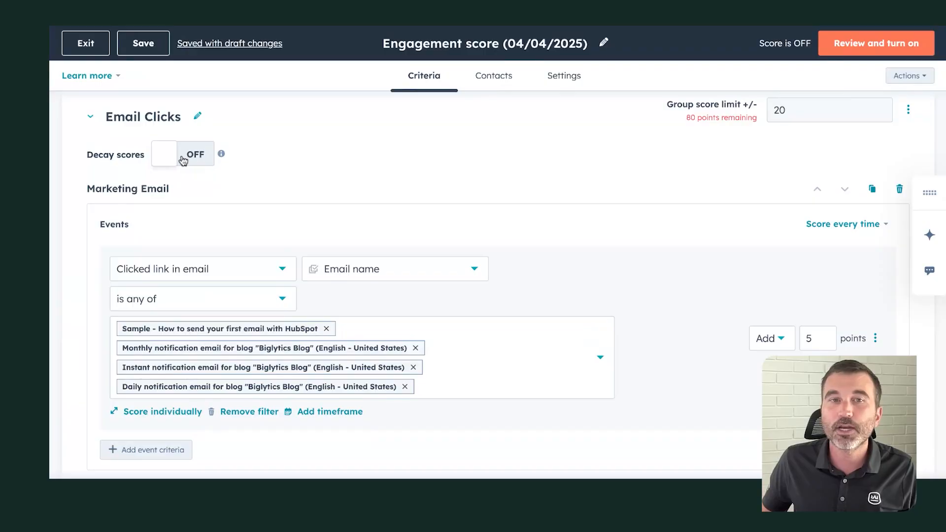
pyautogui.scroll(-1, 270, 194)
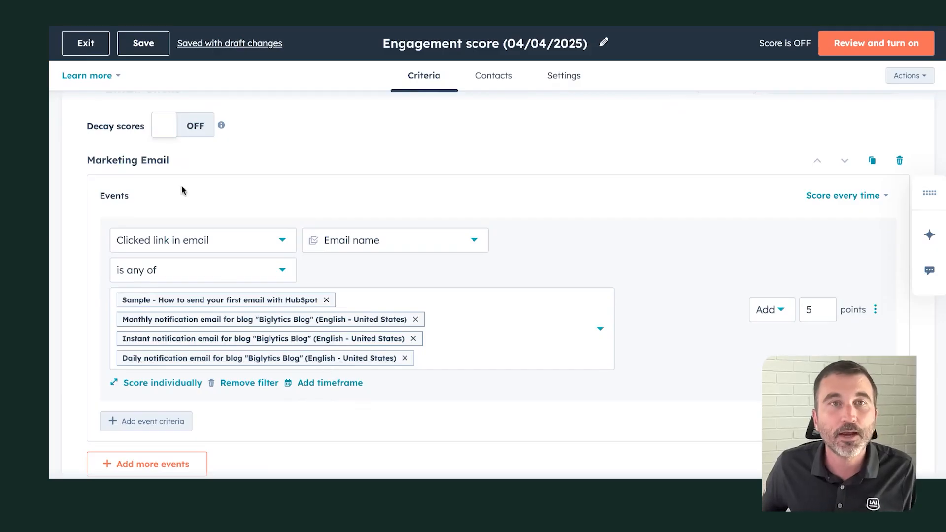
pyautogui.scroll(1, 173, 153)
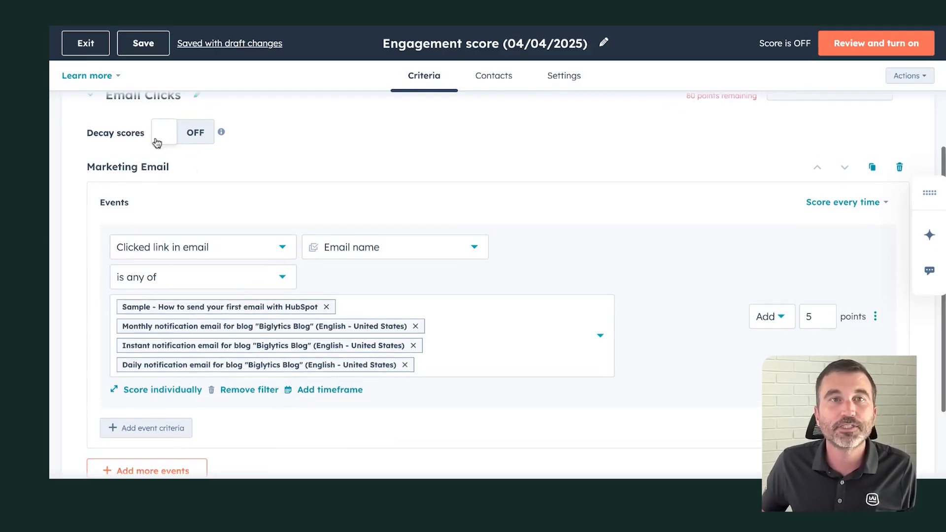
pyautogui.click(160, 139)
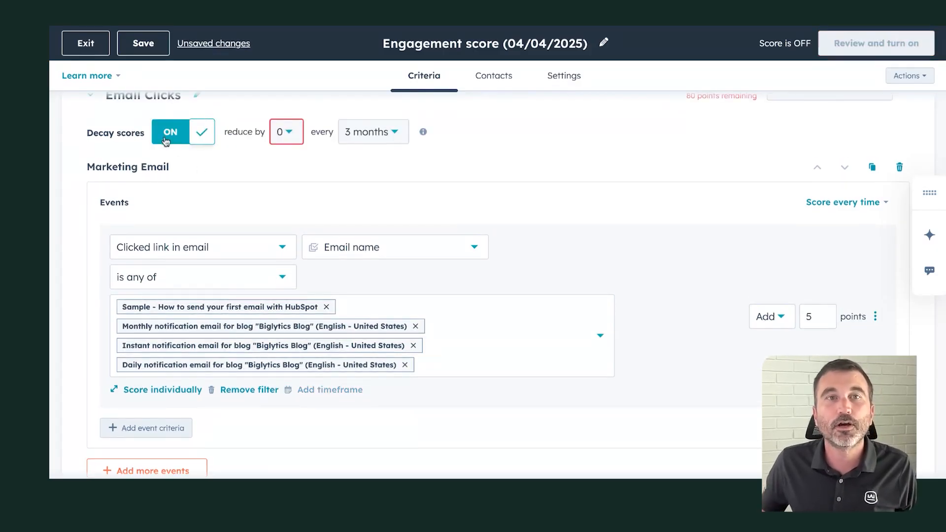
pyautogui.click(287, 138)
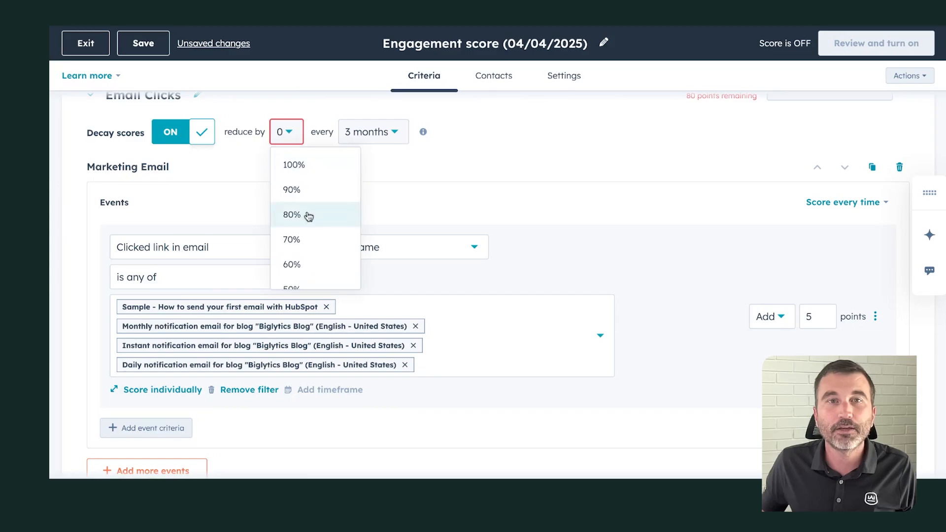
pyautogui.scroll(-2, 308, 213)
pyautogui.scroll(2, 309, 215)
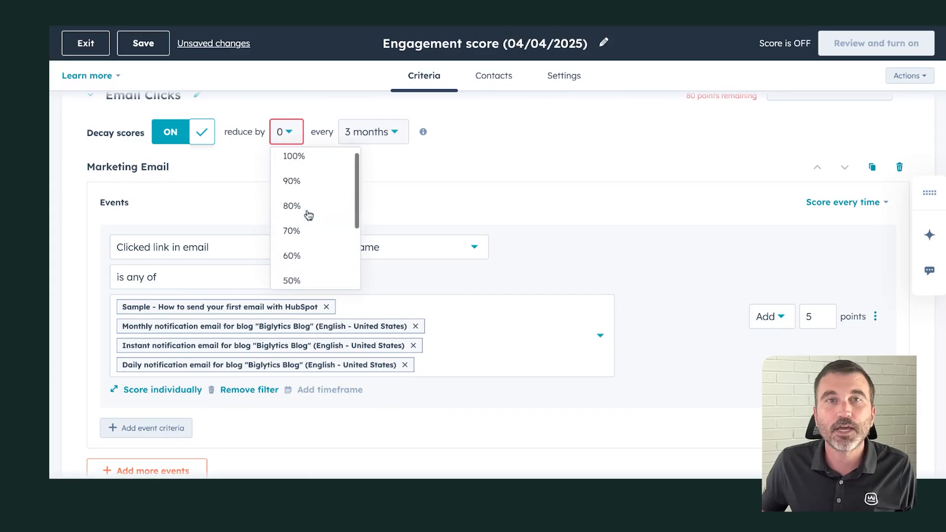
pyautogui.click(371, 136)
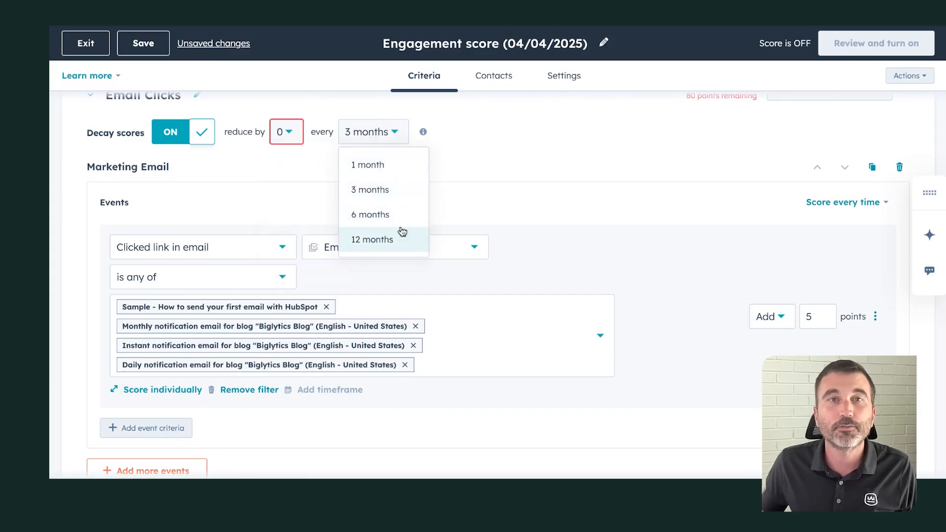
pyautogui.click(483, 190)
# Set the Email Clicks group's decay to reduce scores by 50% every 1 month
pyautogui.click(294, 139)
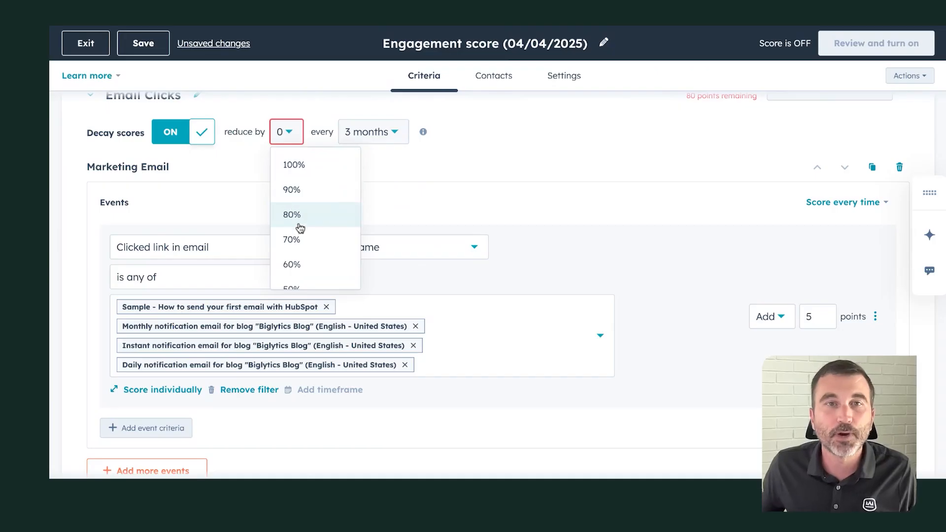
pyautogui.scroll(-1, 291, 246)
pyautogui.click(291, 274)
pyautogui.click(387, 132)
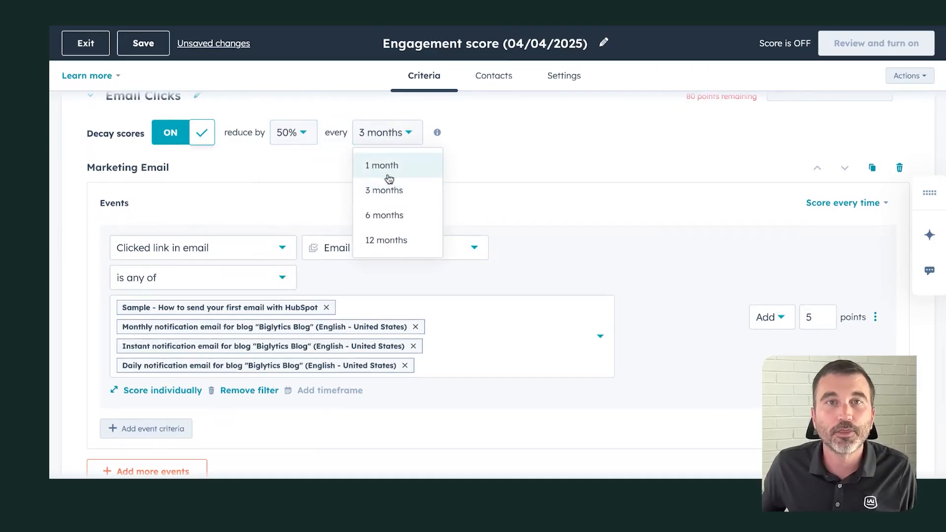
pyautogui.click(387, 167)
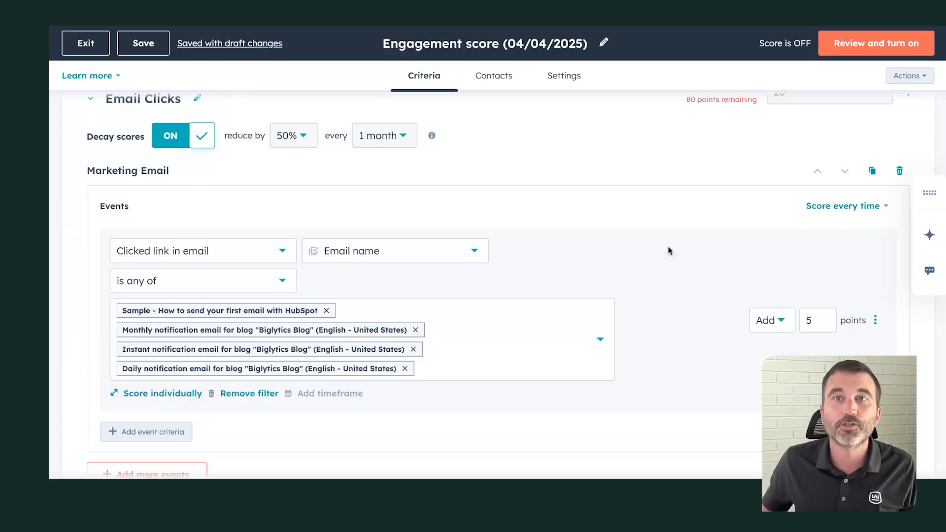
# Add a second event group below Email Clicks and name it Ad Interactions
pyautogui.scroll(2, 669, 251)
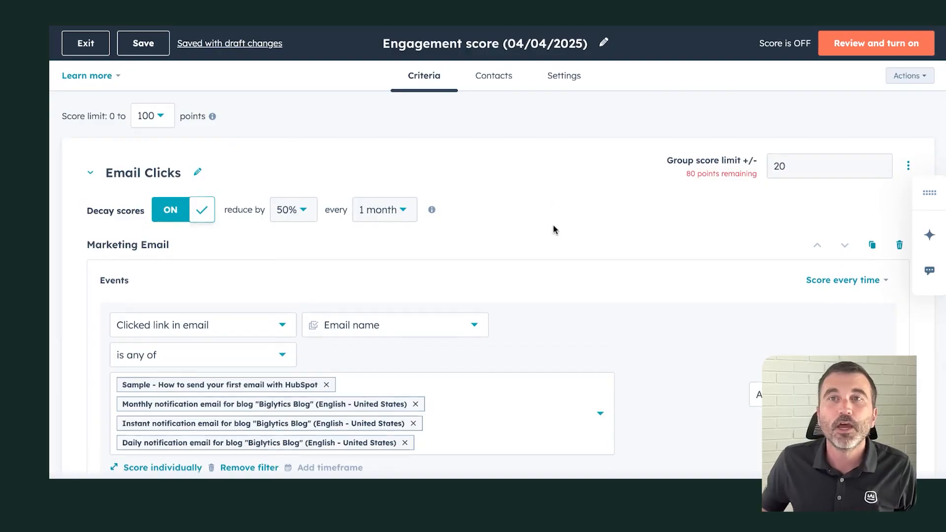
pyautogui.scroll(-4, 554, 229)
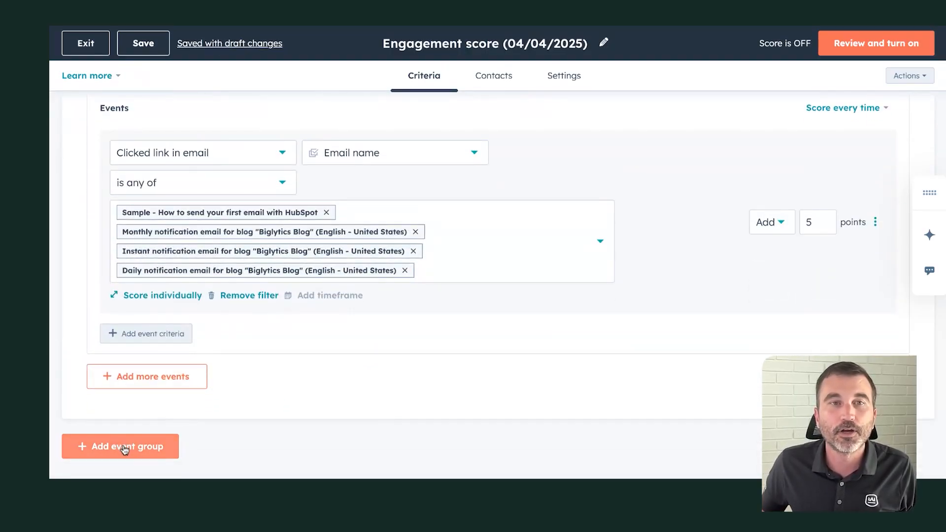
pyautogui.click(133, 445)
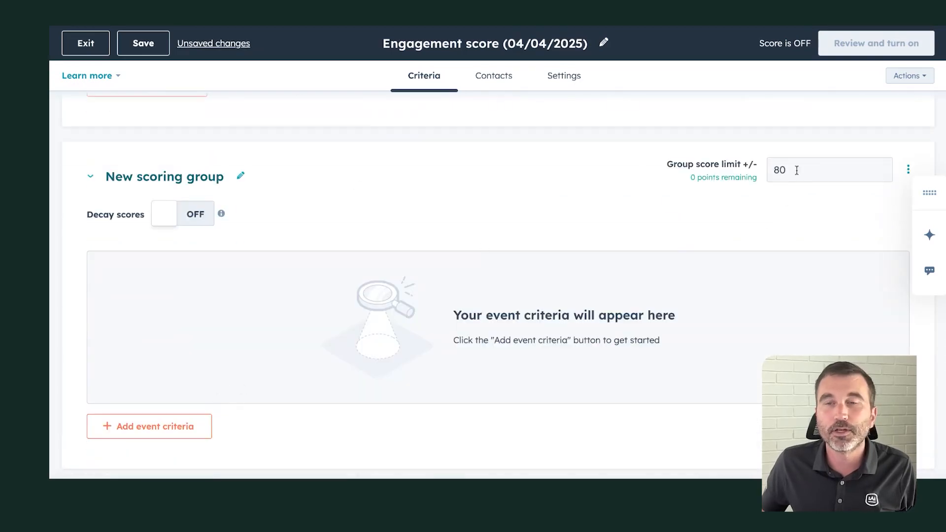
pyautogui.scroll(10, 733, 170)
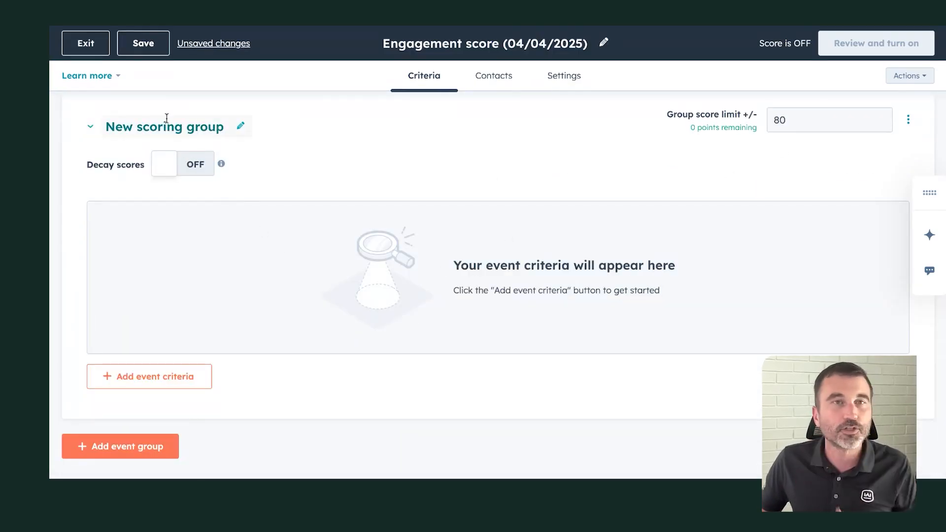
pyautogui.tripleClick(165, 123)
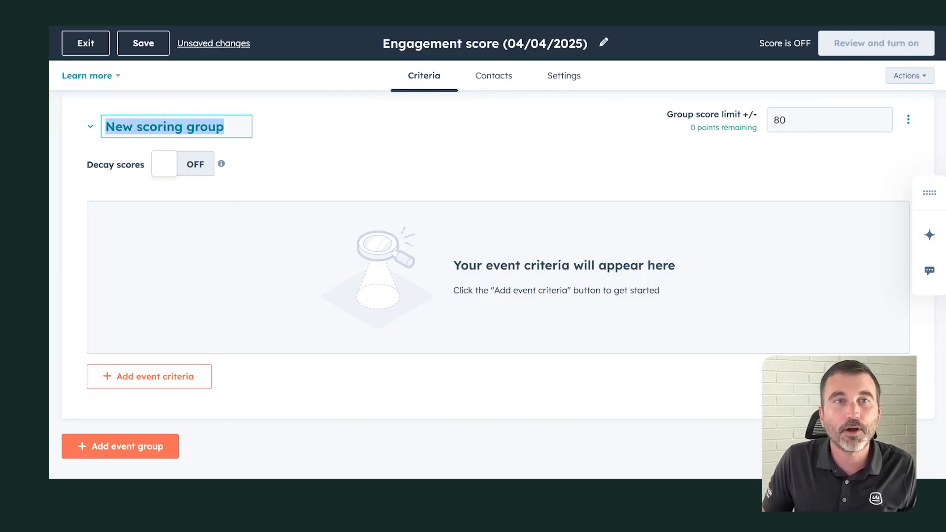
pyautogui.write('Ad Interactio')
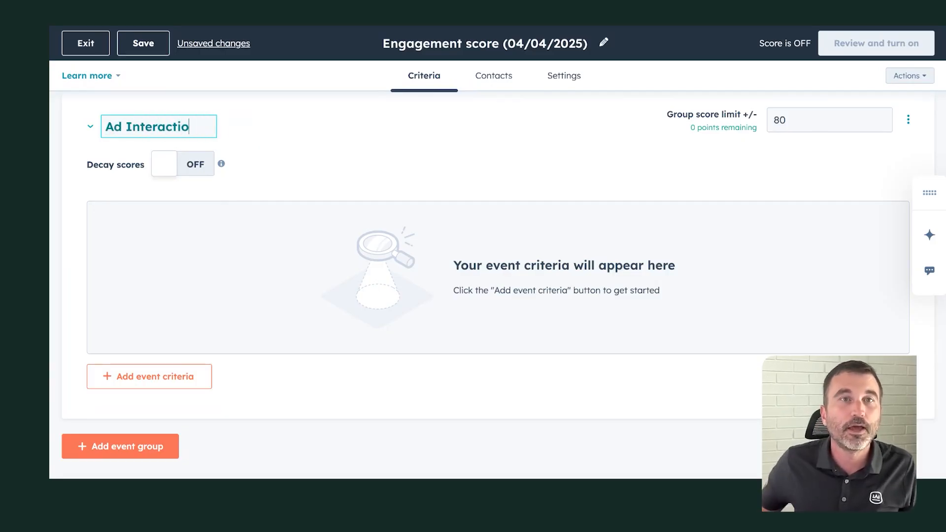
pyautogui.write('ns')
# Add an Ads event criterion to the Ad Interactions group, using the Ad interactions event
pyautogui.click(163, 381)
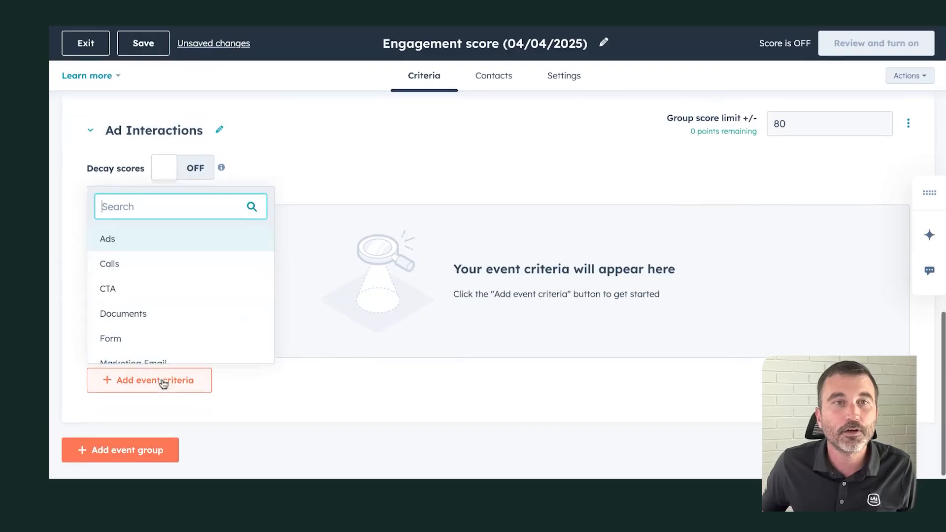
pyautogui.click(106, 241)
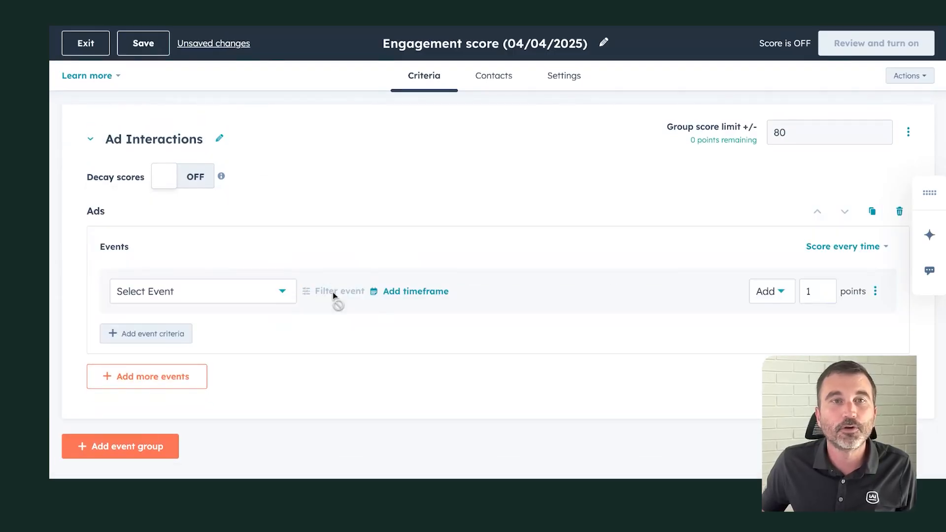
pyautogui.click(261, 295)
pyautogui.click(188, 326)
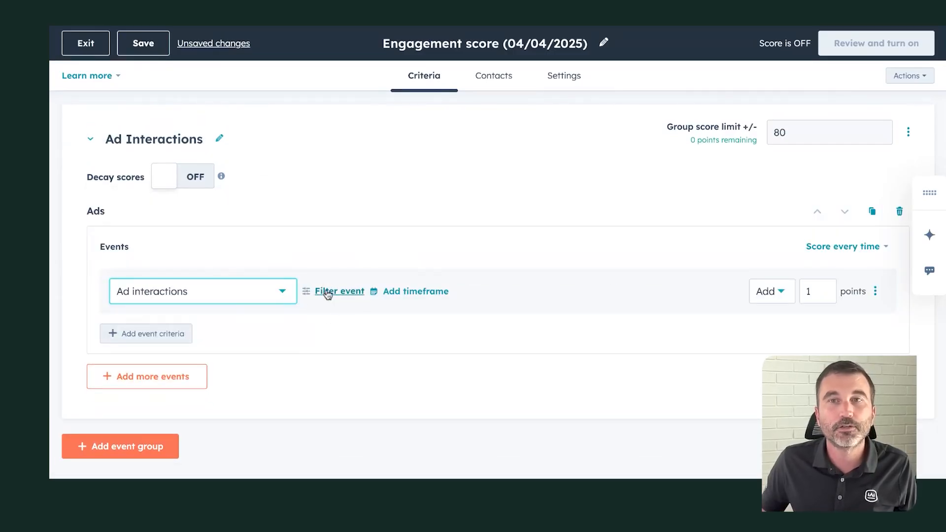
# Filter the Ad interactions event by Ad name is known and open its points value for editing
pyautogui.click(346, 294)
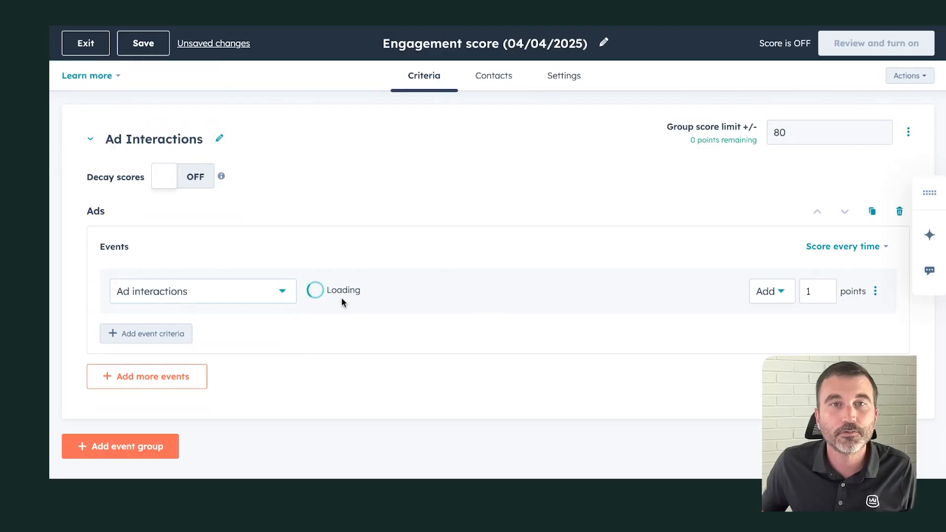
pyautogui.click(329, 297)
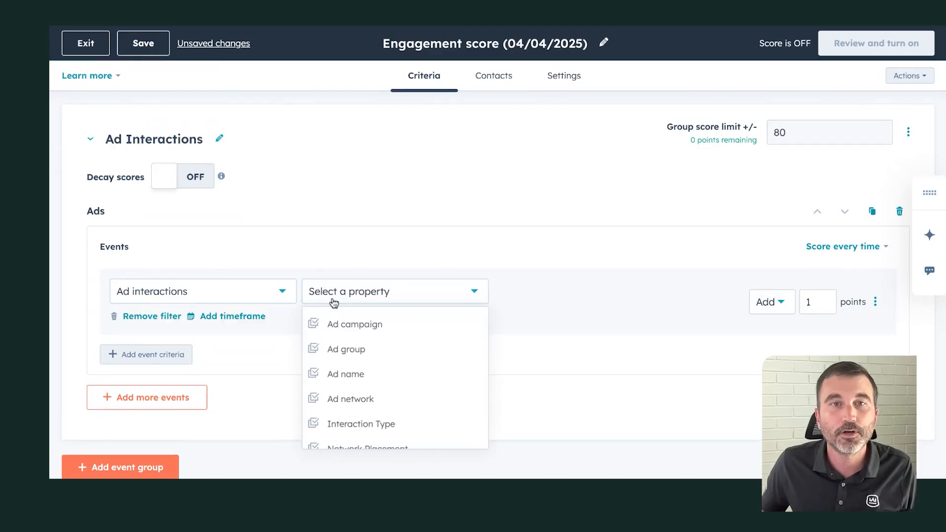
pyautogui.click(358, 378)
pyautogui.click(177, 329)
pyautogui.click(148, 404)
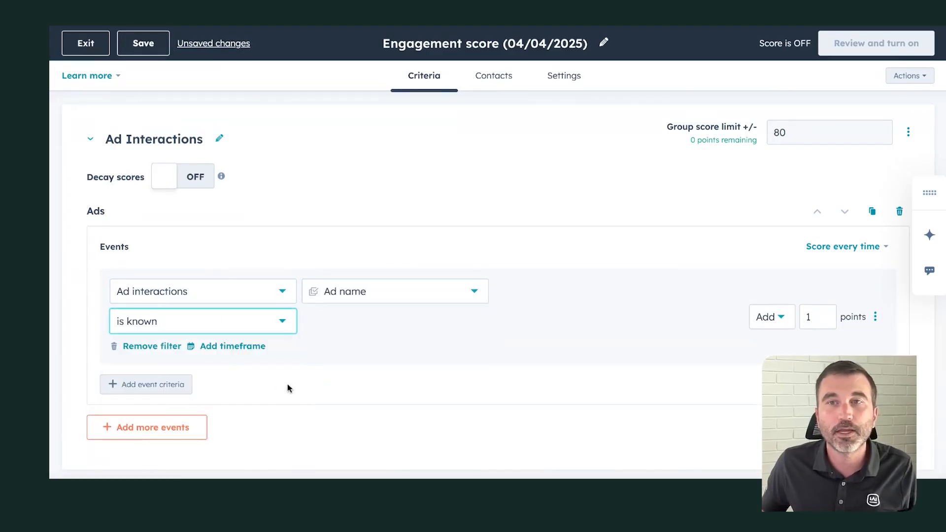
pyautogui.click(816, 321)
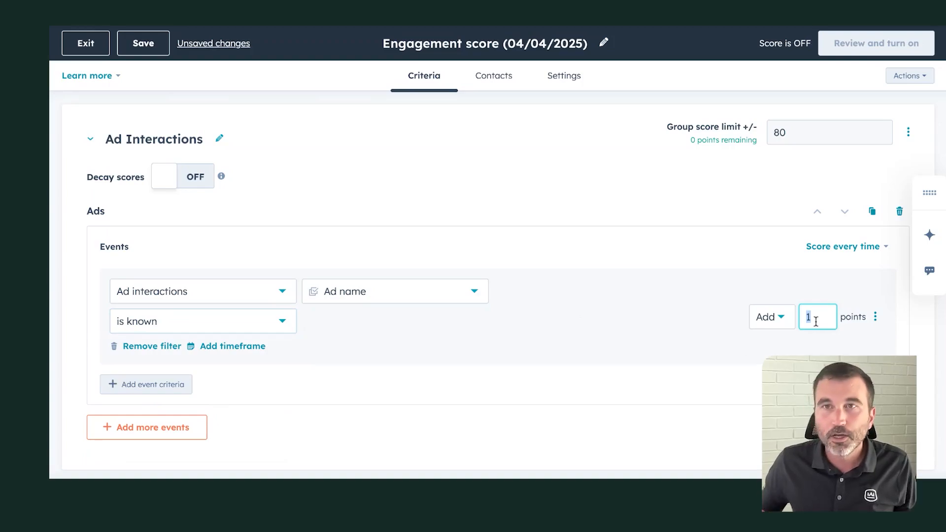
pyautogui.click(746, 395)
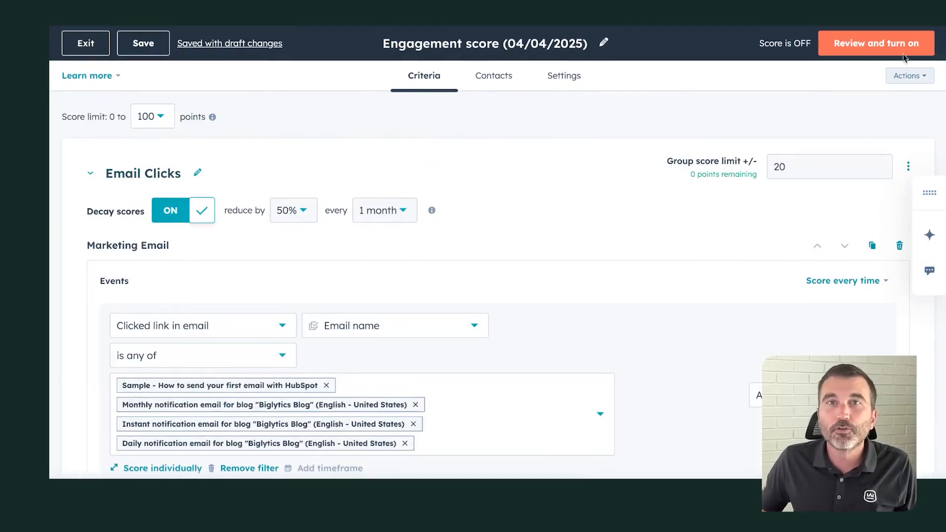
# Keep scoring all contacts but exclude the "[Demo] Contact List" list from the score
pyautogui.click(501, 83)
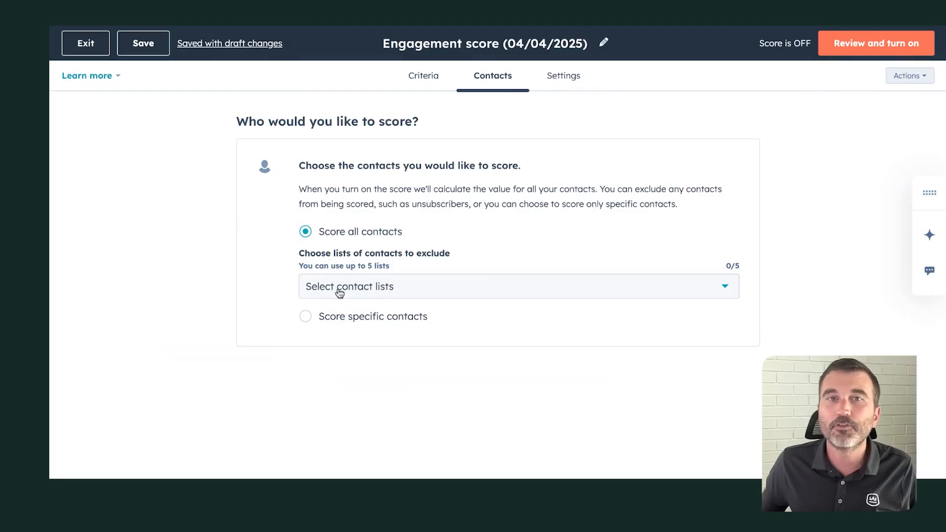
pyautogui.click(376, 291)
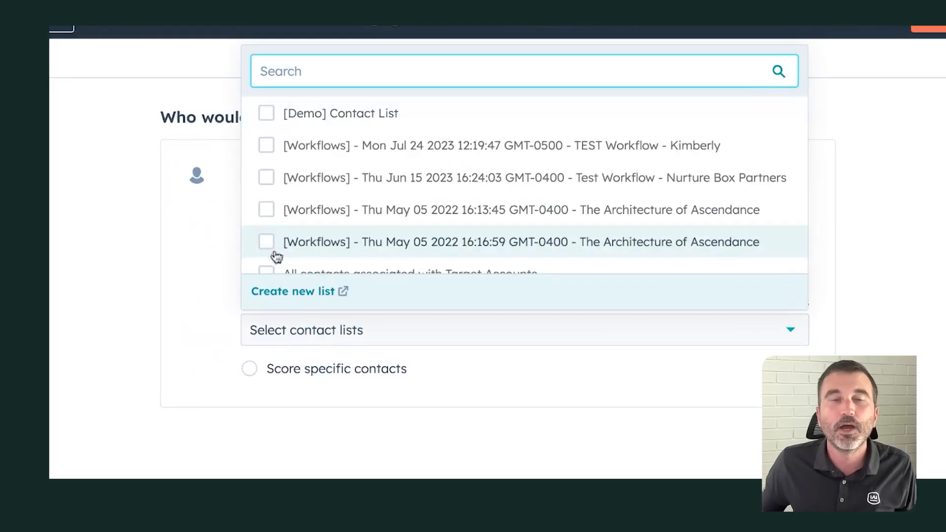
pyautogui.click(275, 126)
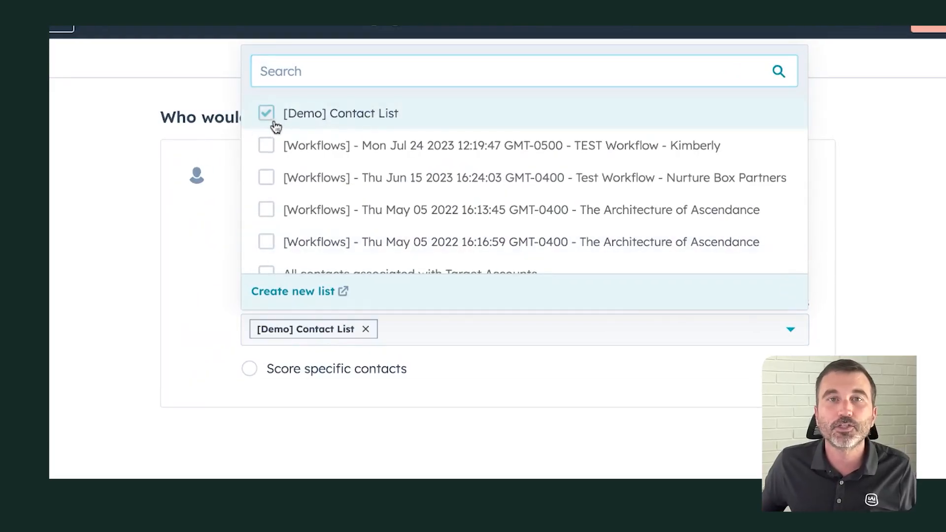
pyautogui.click(111, 306)
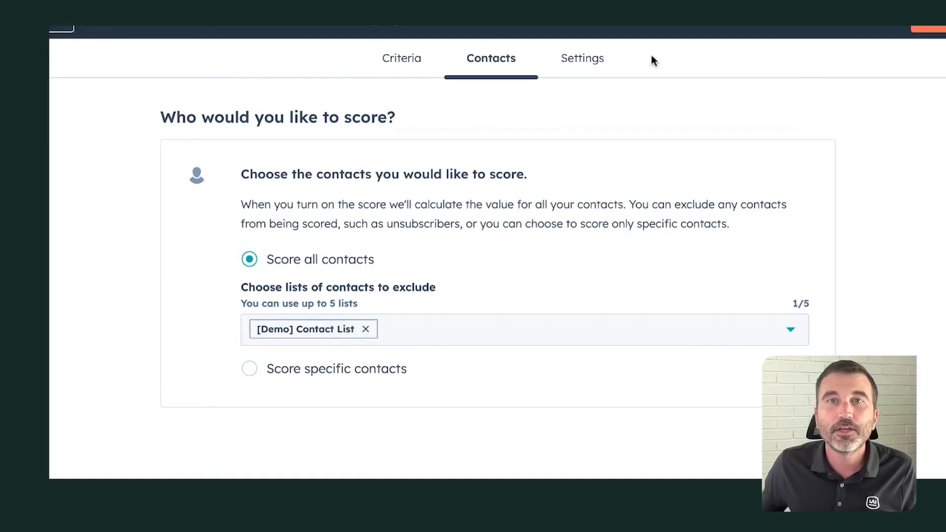
# Examine the score threshold property and its High, Medium and Low point ranges in the score's settings
pyautogui.click(583, 58)
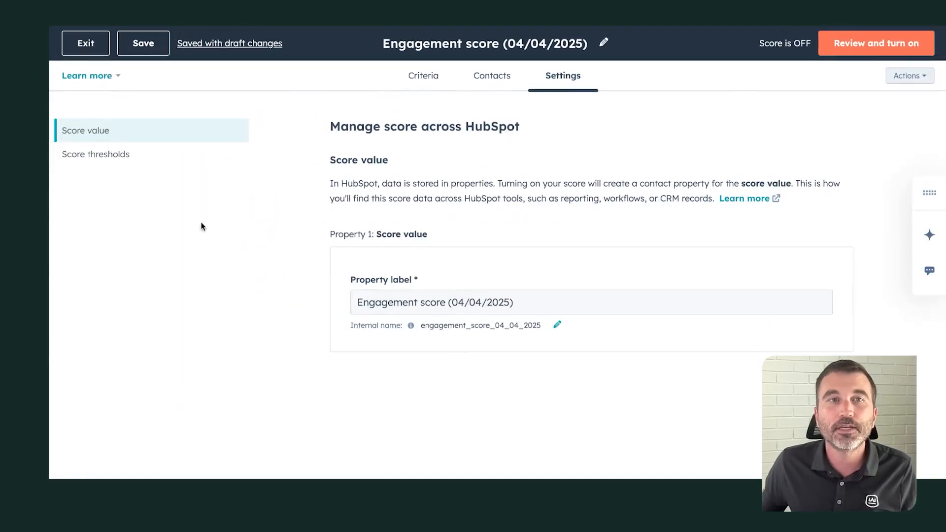
pyautogui.click(118, 155)
pyautogui.scroll(-2, 483, 305)
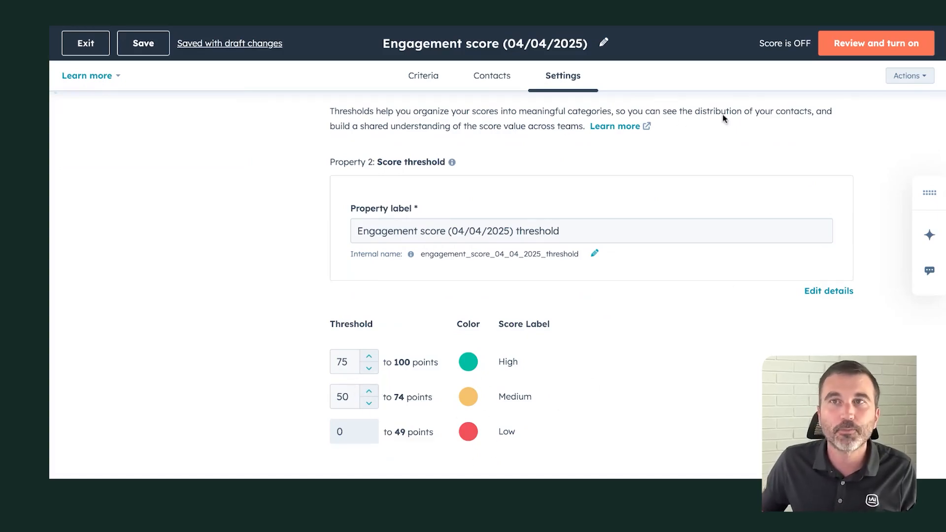
# Preview the score distribution, review the metrics, threshold breakdown and graph, and close the preview
pyautogui.click(907, 77)
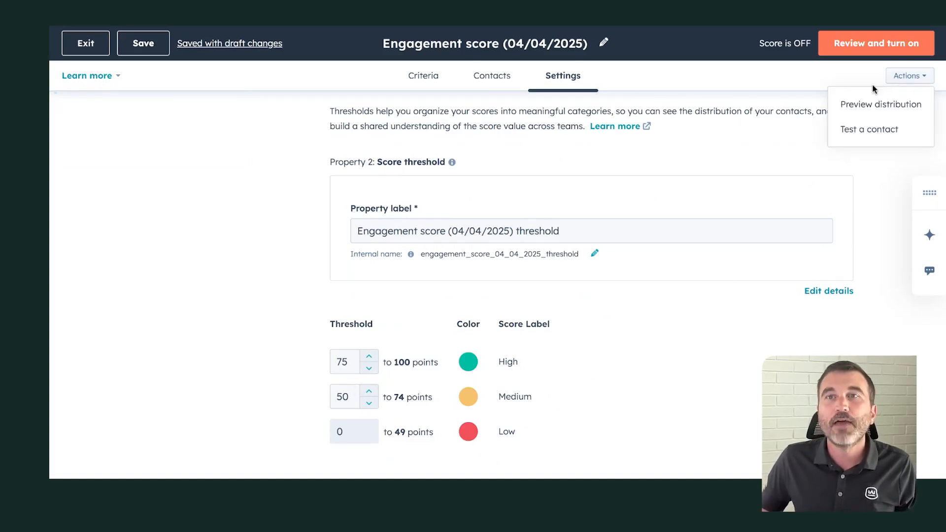
pyautogui.click(876, 115)
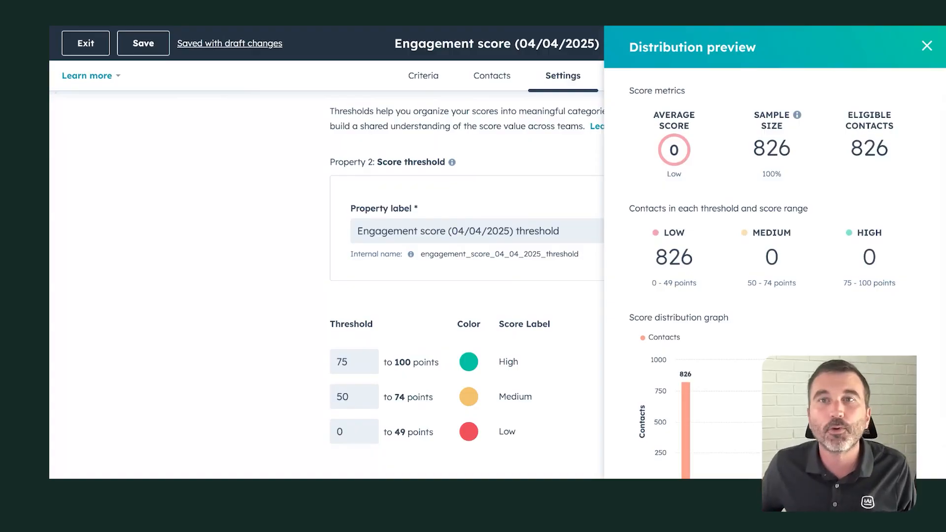
pyautogui.scroll(-2, 750, 315)
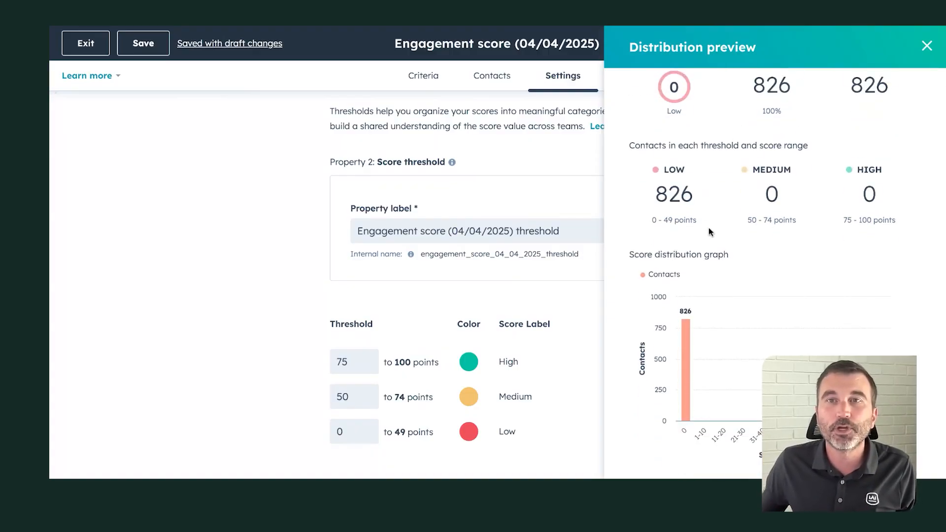
pyautogui.scroll(2, 734, 216)
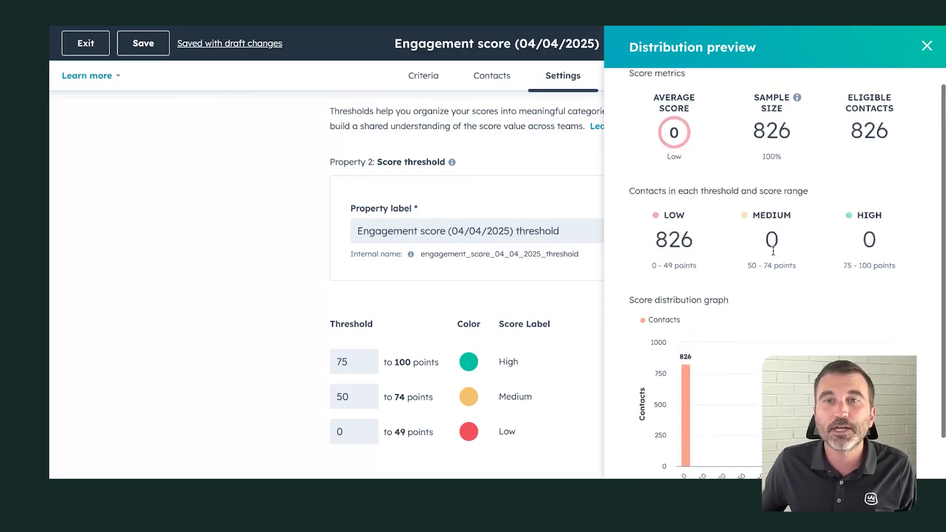
pyautogui.scroll(-2, 774, 254)
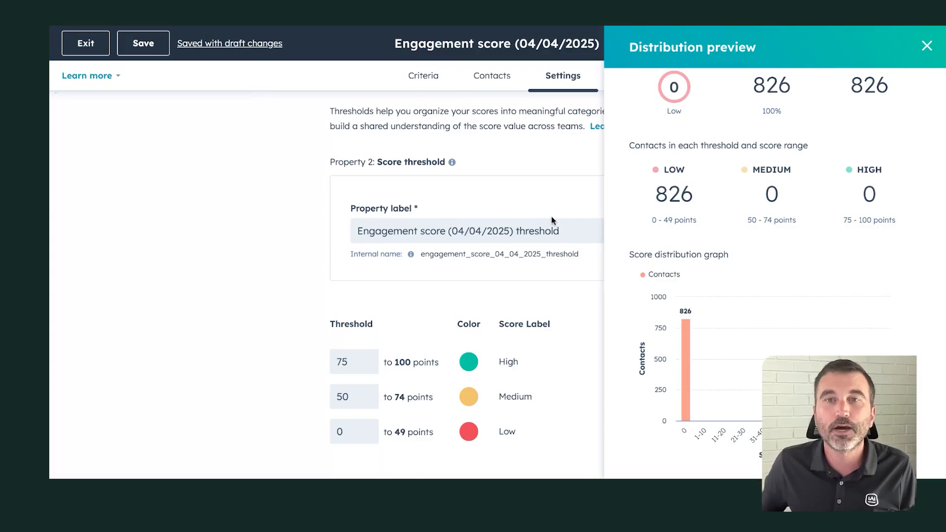
pyautogui.click(926, 46)
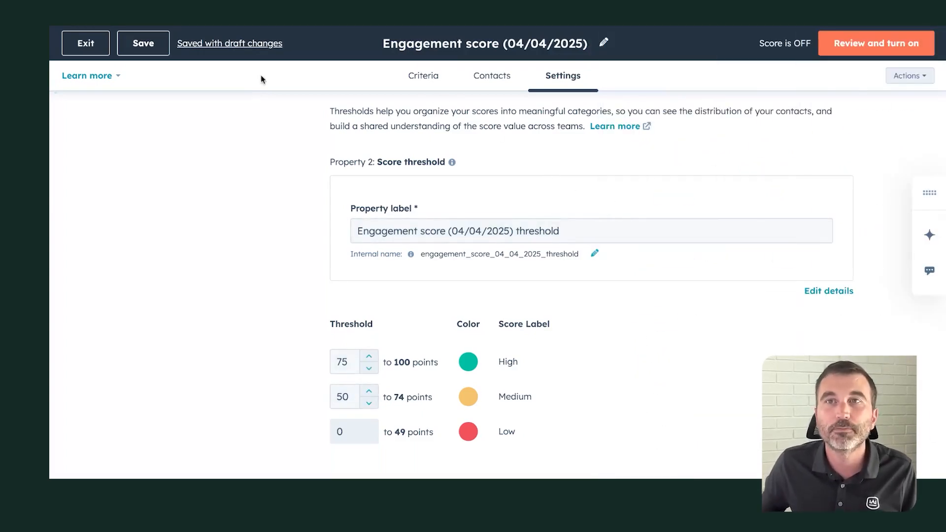